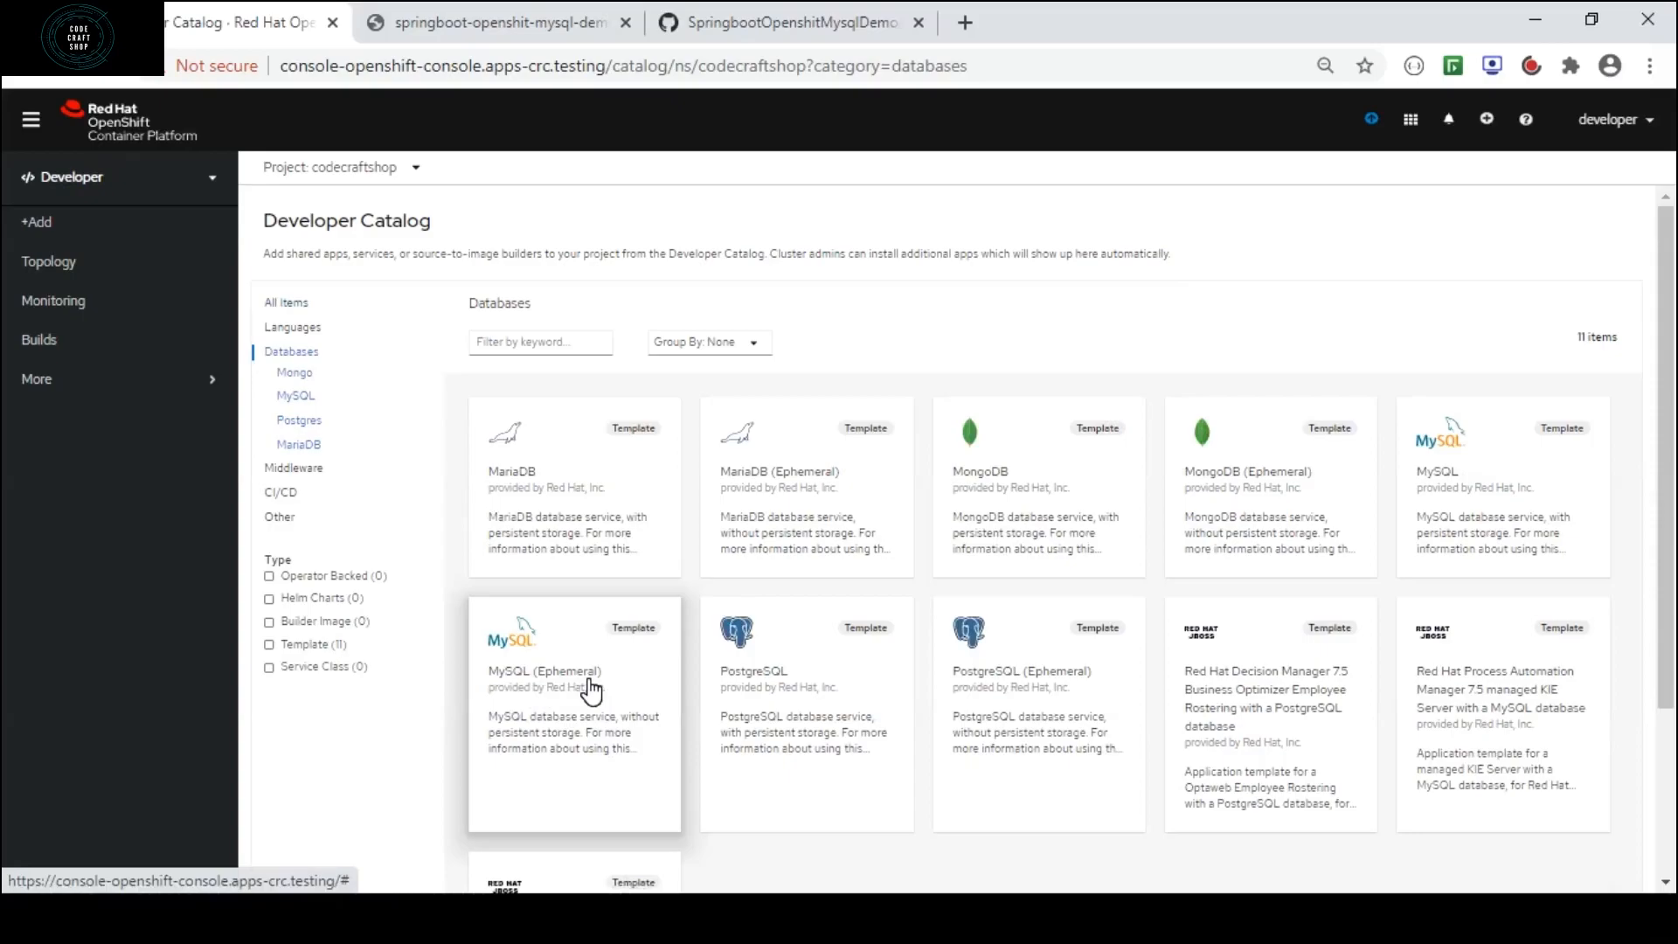
# Instantiate the MySQL (Ephemeral) template from the database catalog and set its MySQL connection username to codecraftshop.
pyautogui.click(582, 681)
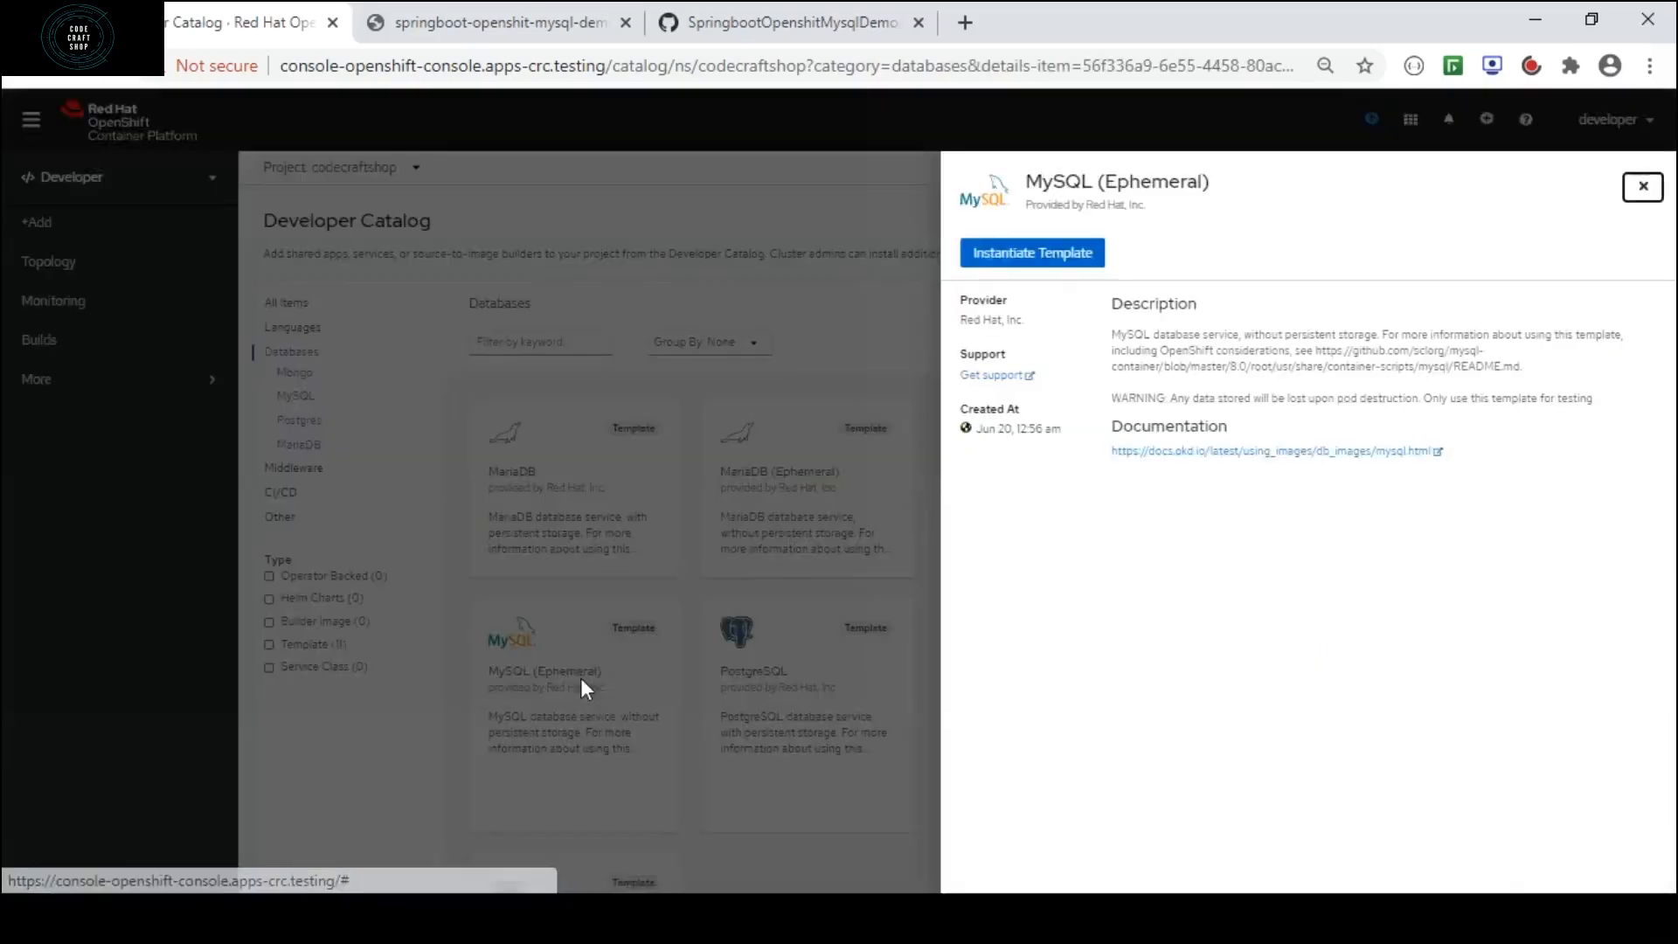
pyautogui.click(1067, 256)
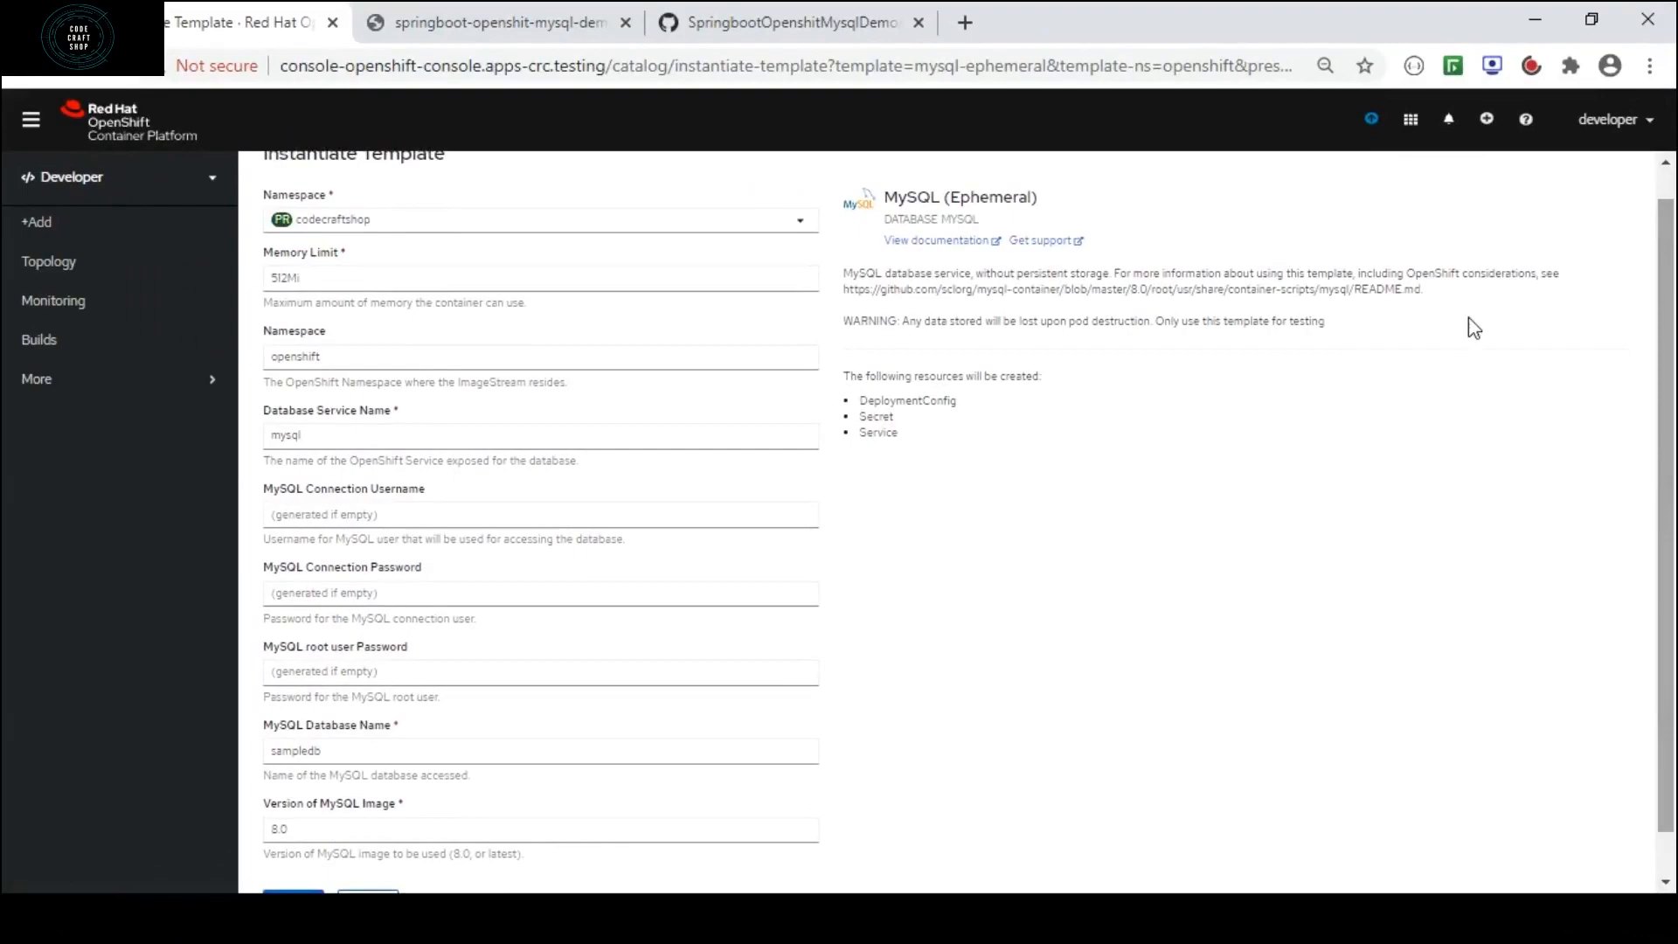
pyautogui.click(313, 522)
pyautogui.click(302, 524)
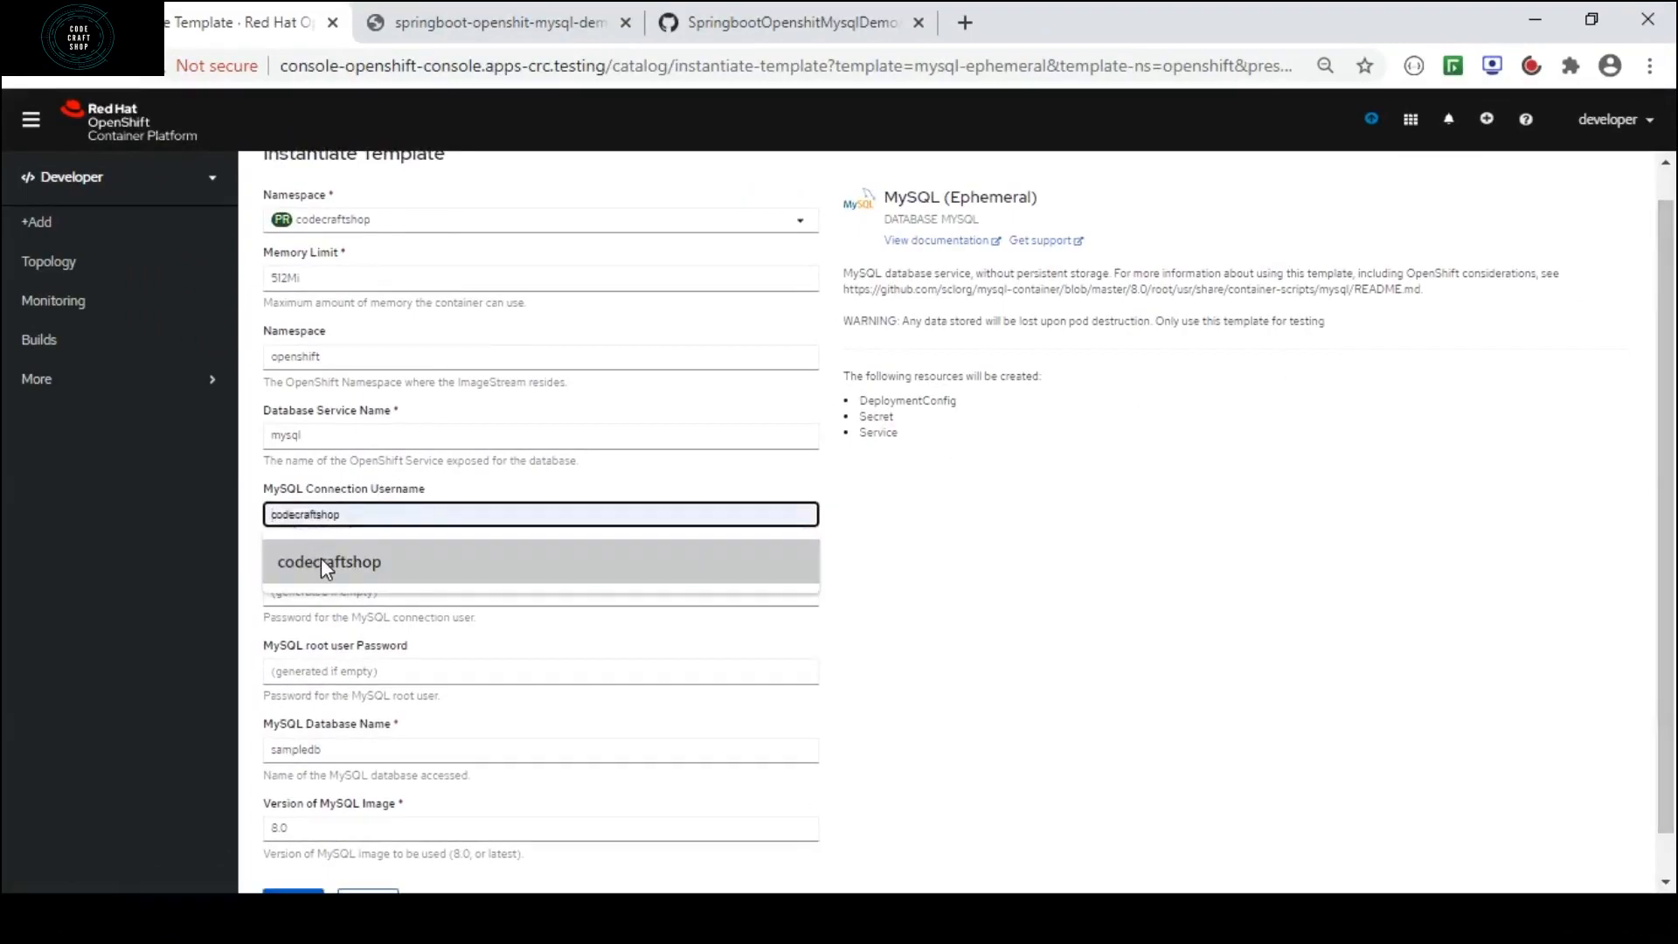
pyautogui.click(322, 558)
# Fill in the MySQL connection password and the MySQL root user password.
pyautogui.click(331, 601)
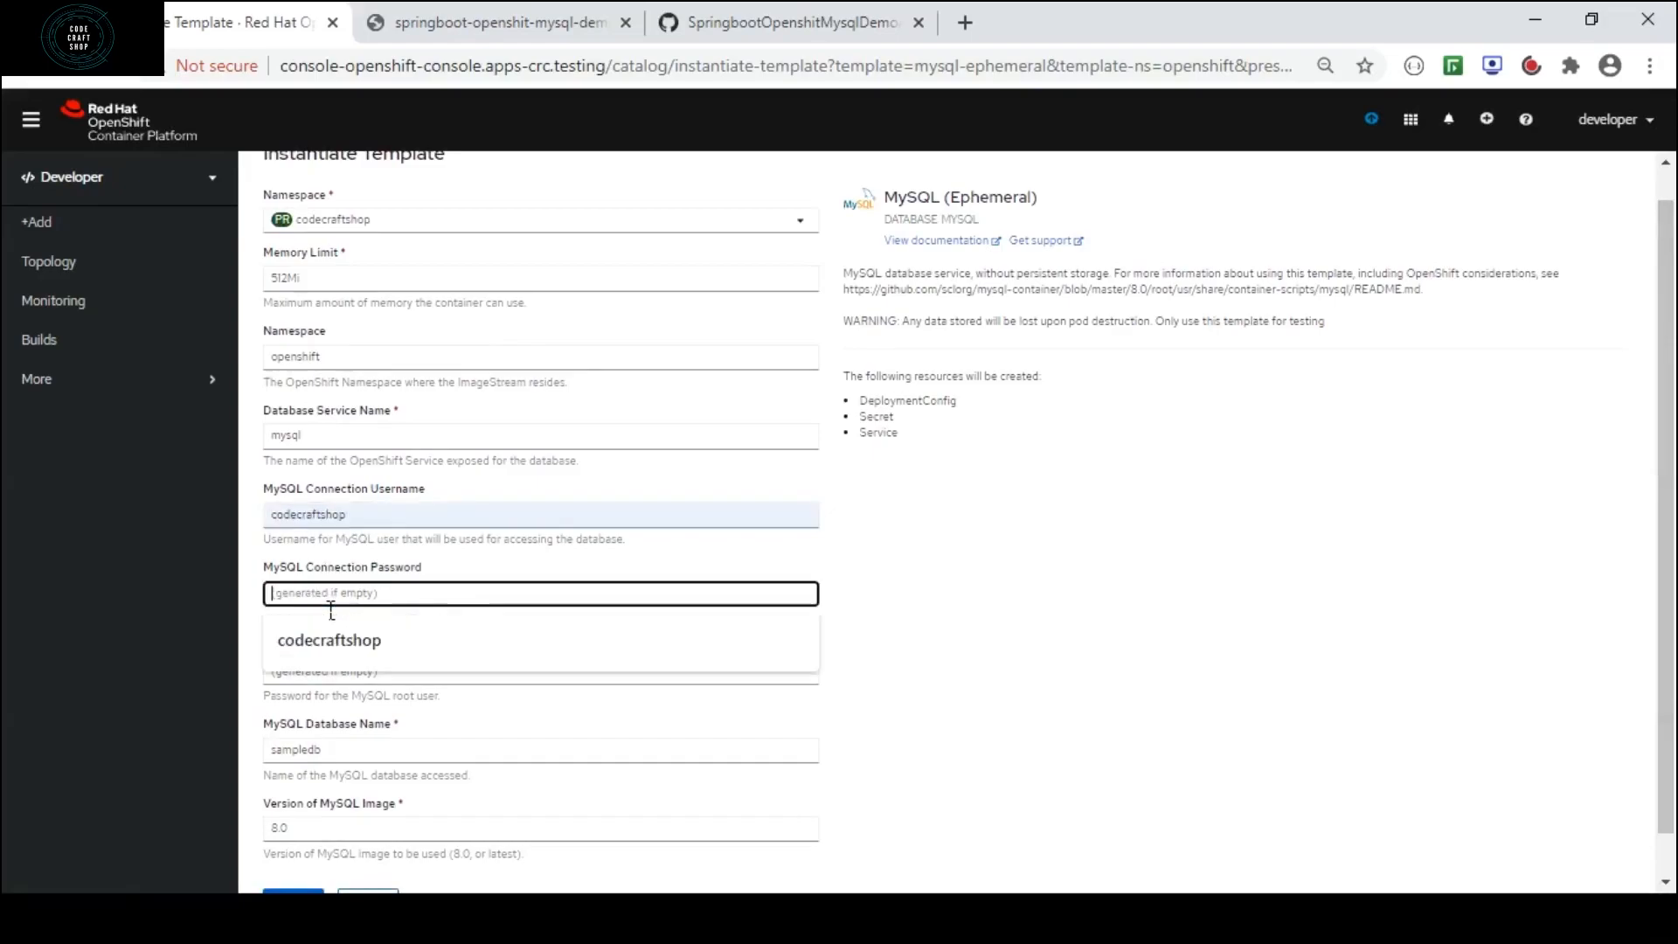
pyautogui.click(342, 662)
pyautogui.click(336, 680)
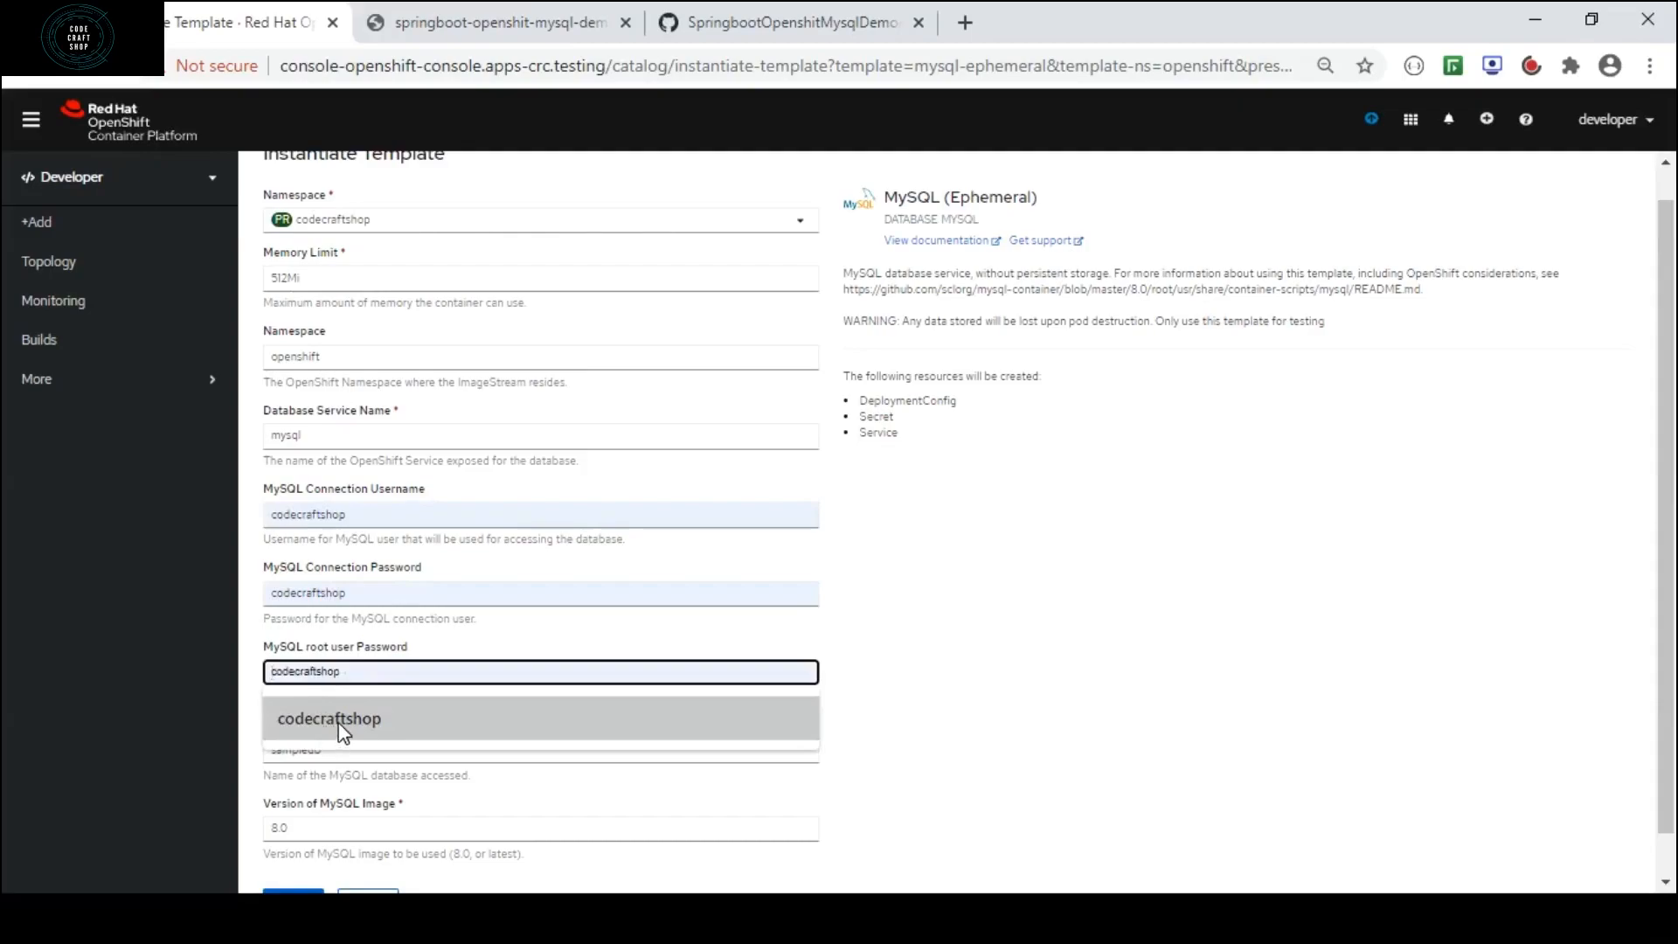
pyautogui.click(340, 721)
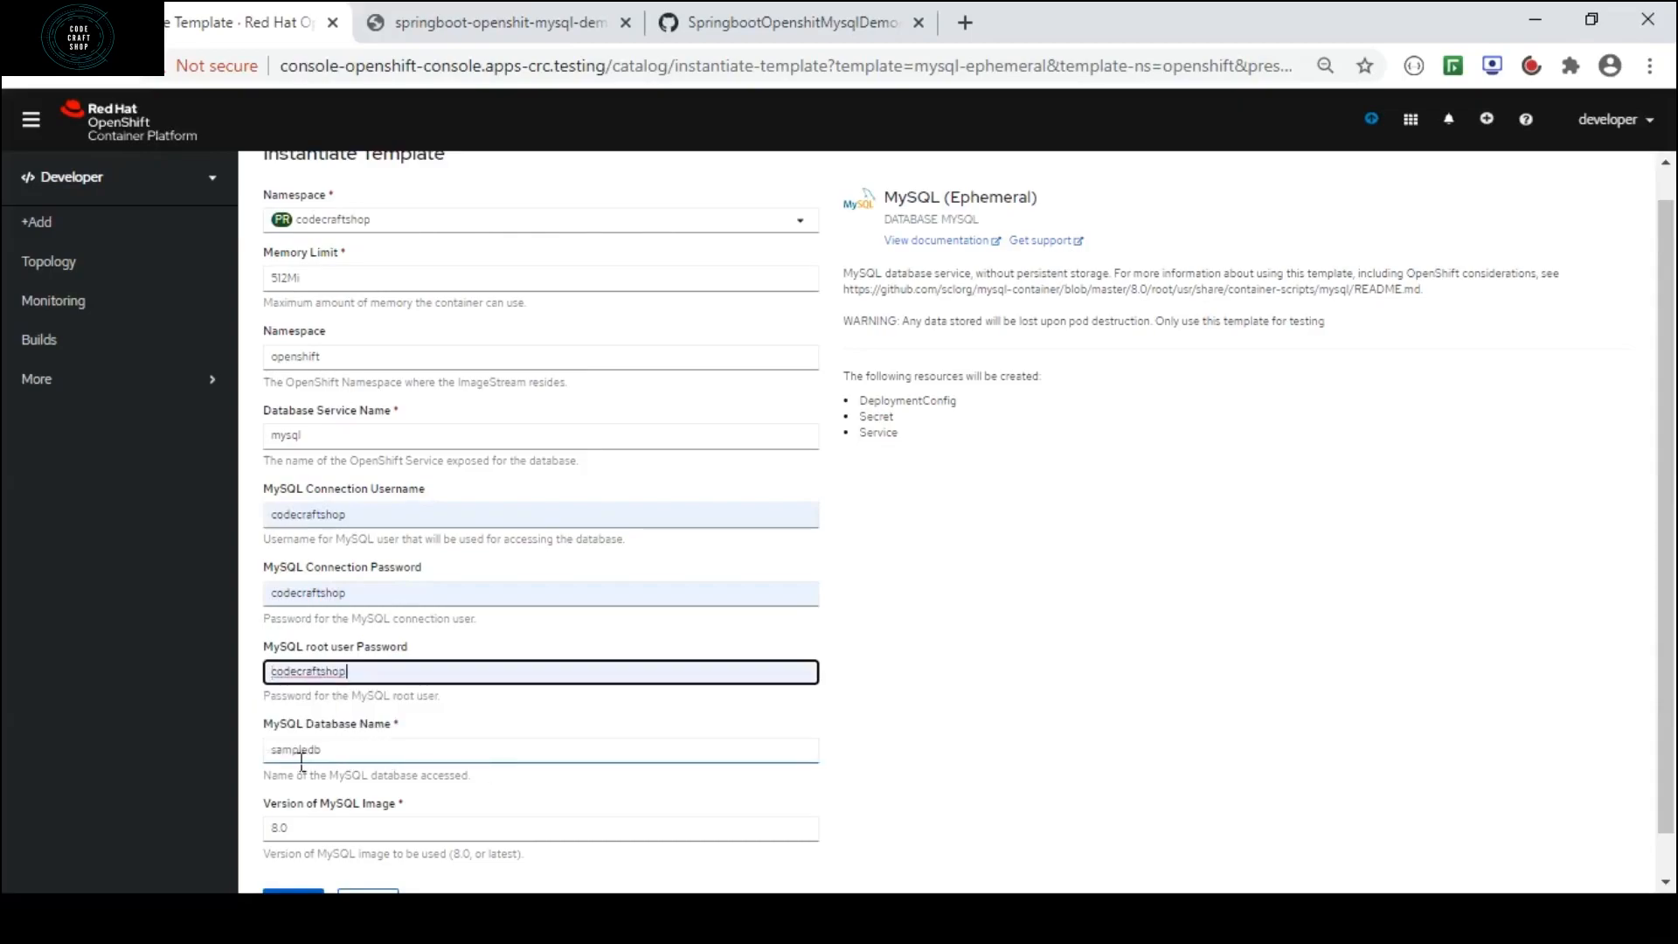
# Set the MySQL database name to codecraftshopdb and create the database from the template.
pyautogui.moveTo(309, 759); pyautogui.dragTo(248, 756)
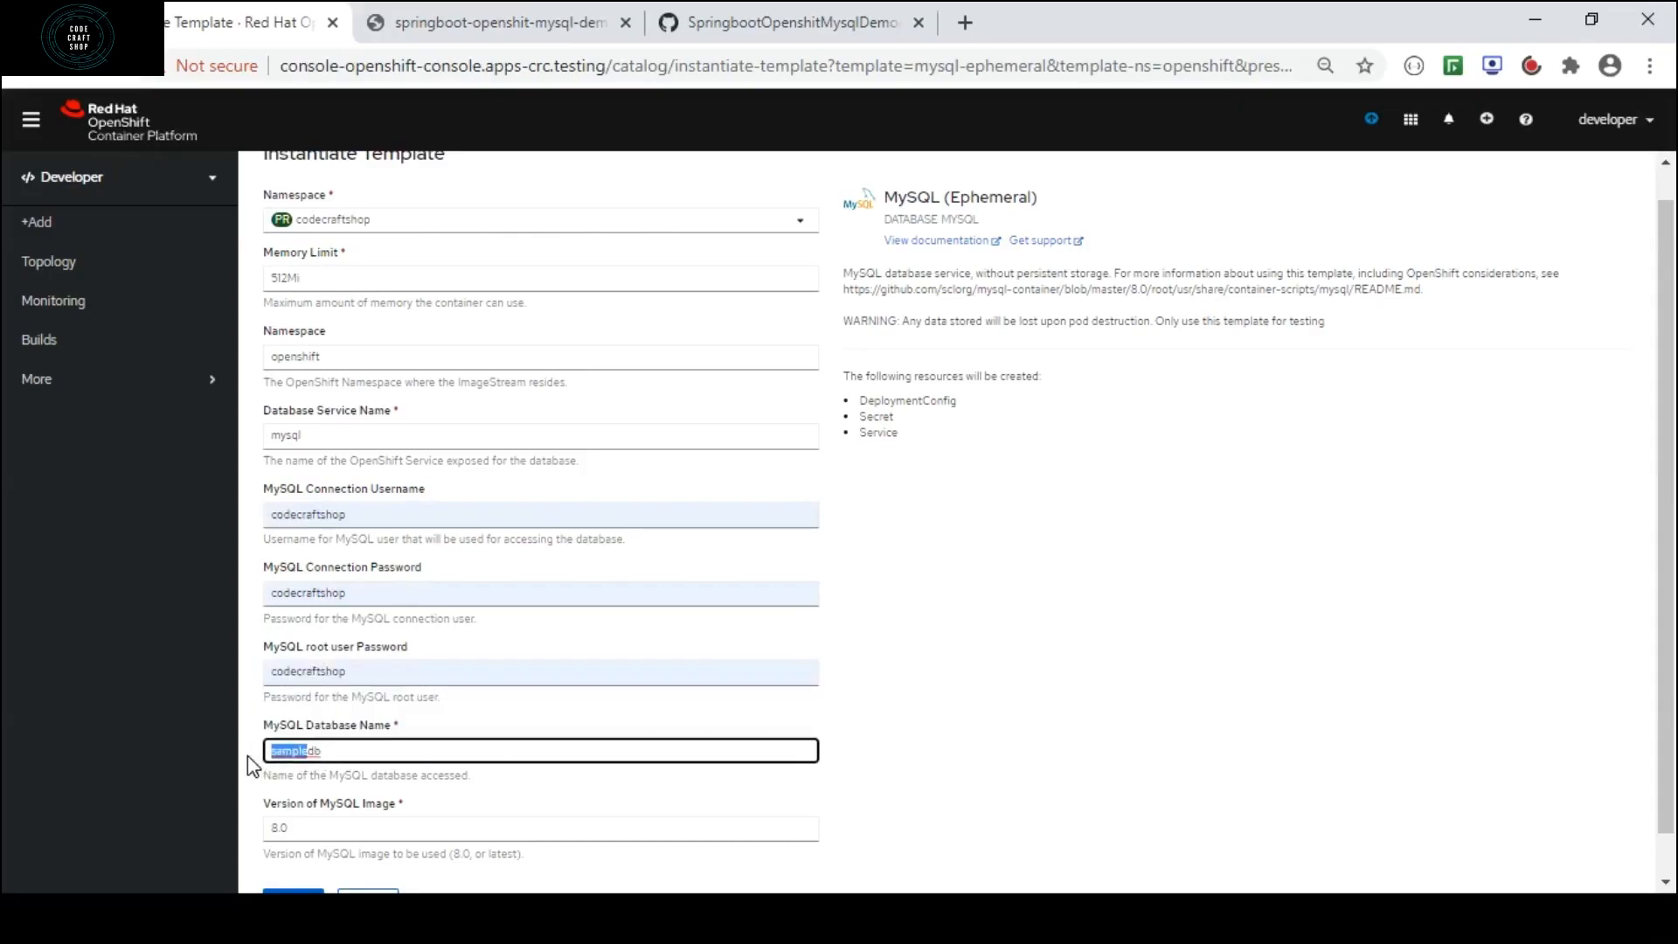
pyautogui.write('codecraftshop')
pyautogui.moveTo(1673, 504); pyautogui.dragTo(1675, 671)
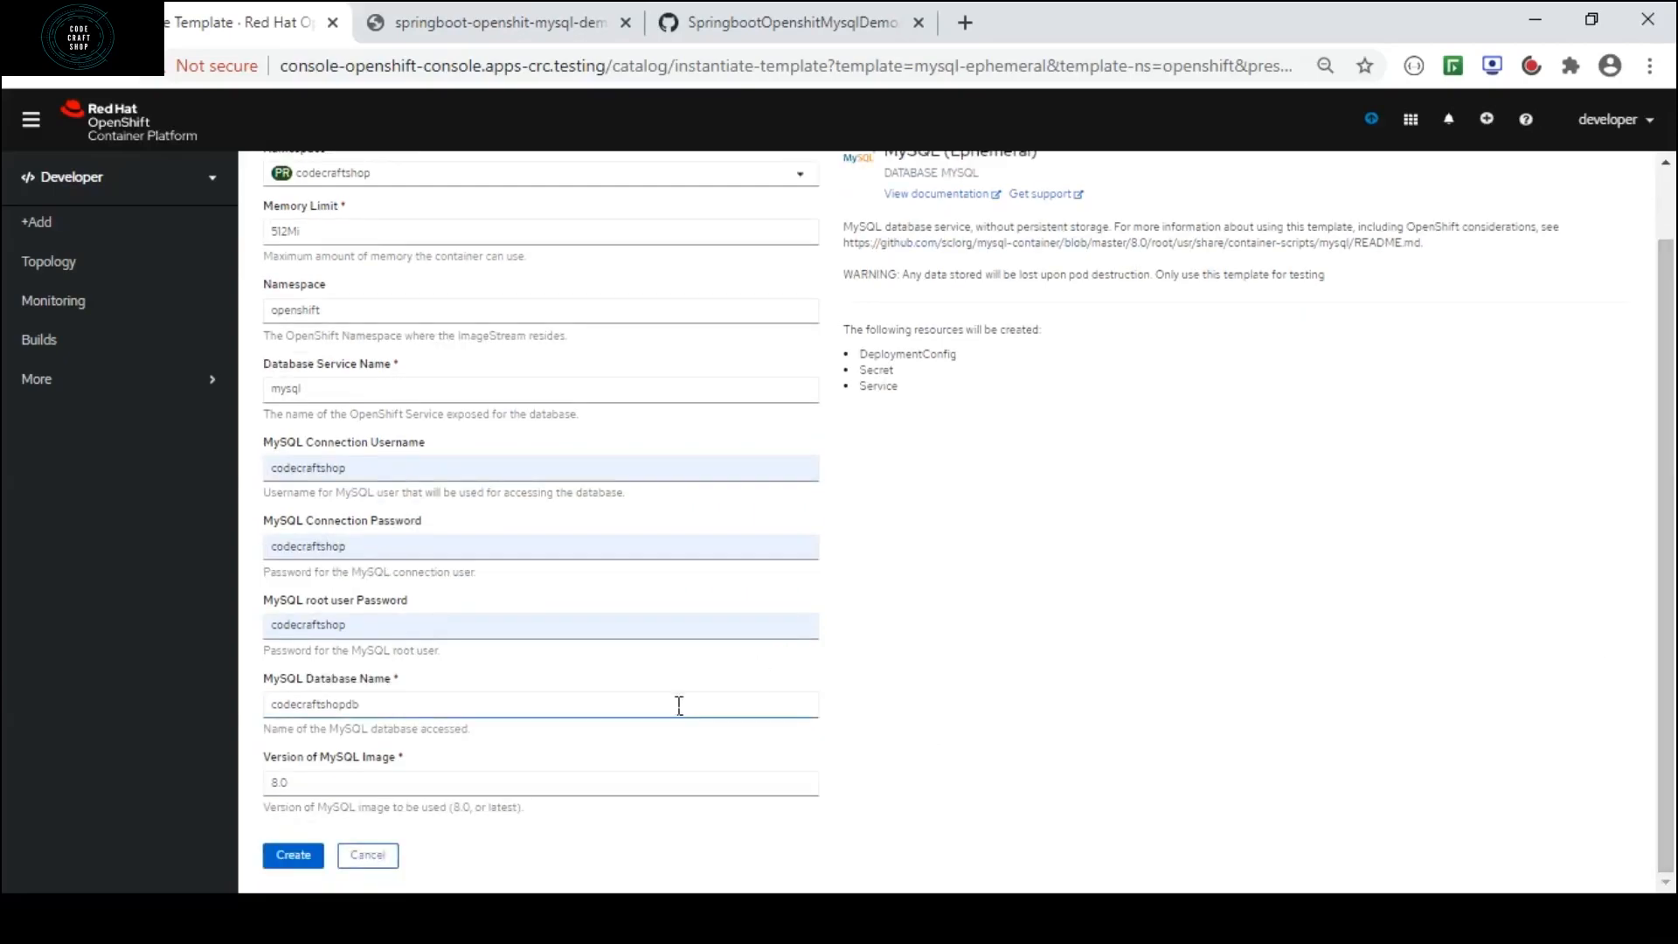
pyautogui.click(304, 864)
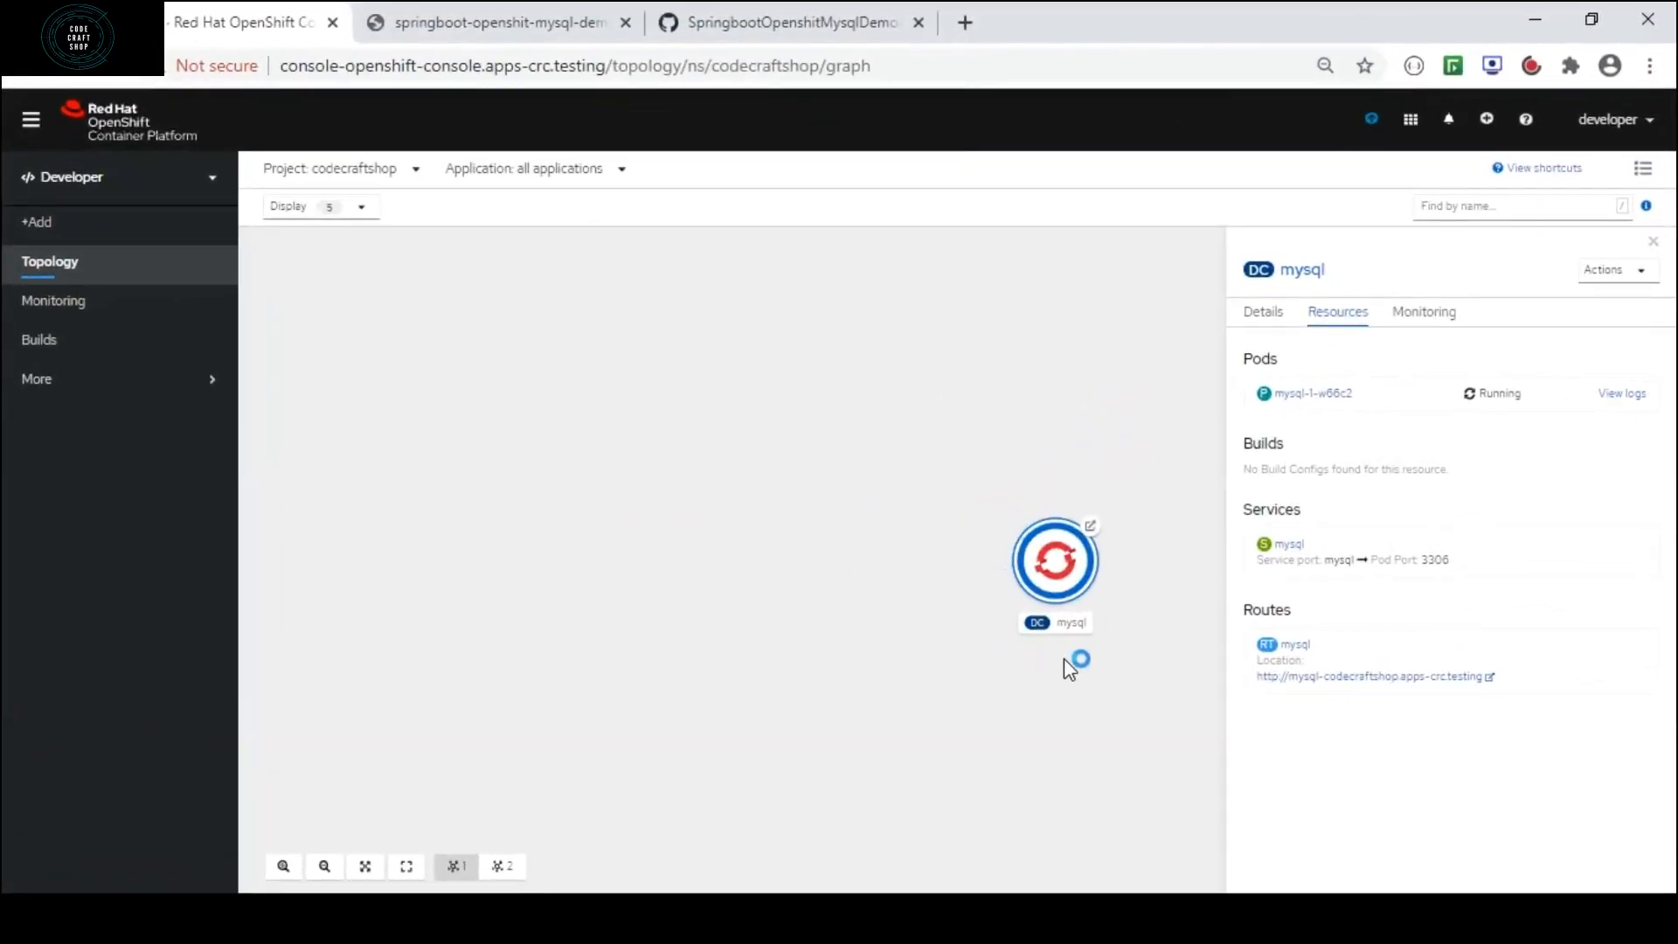
# Review the mysql deployment's resources, and examine the service name and IP in the Command Prompt output of oc describe svc/mysql.
pyautogui.click(1065, 570)
pyautogui.click(1064, 570)
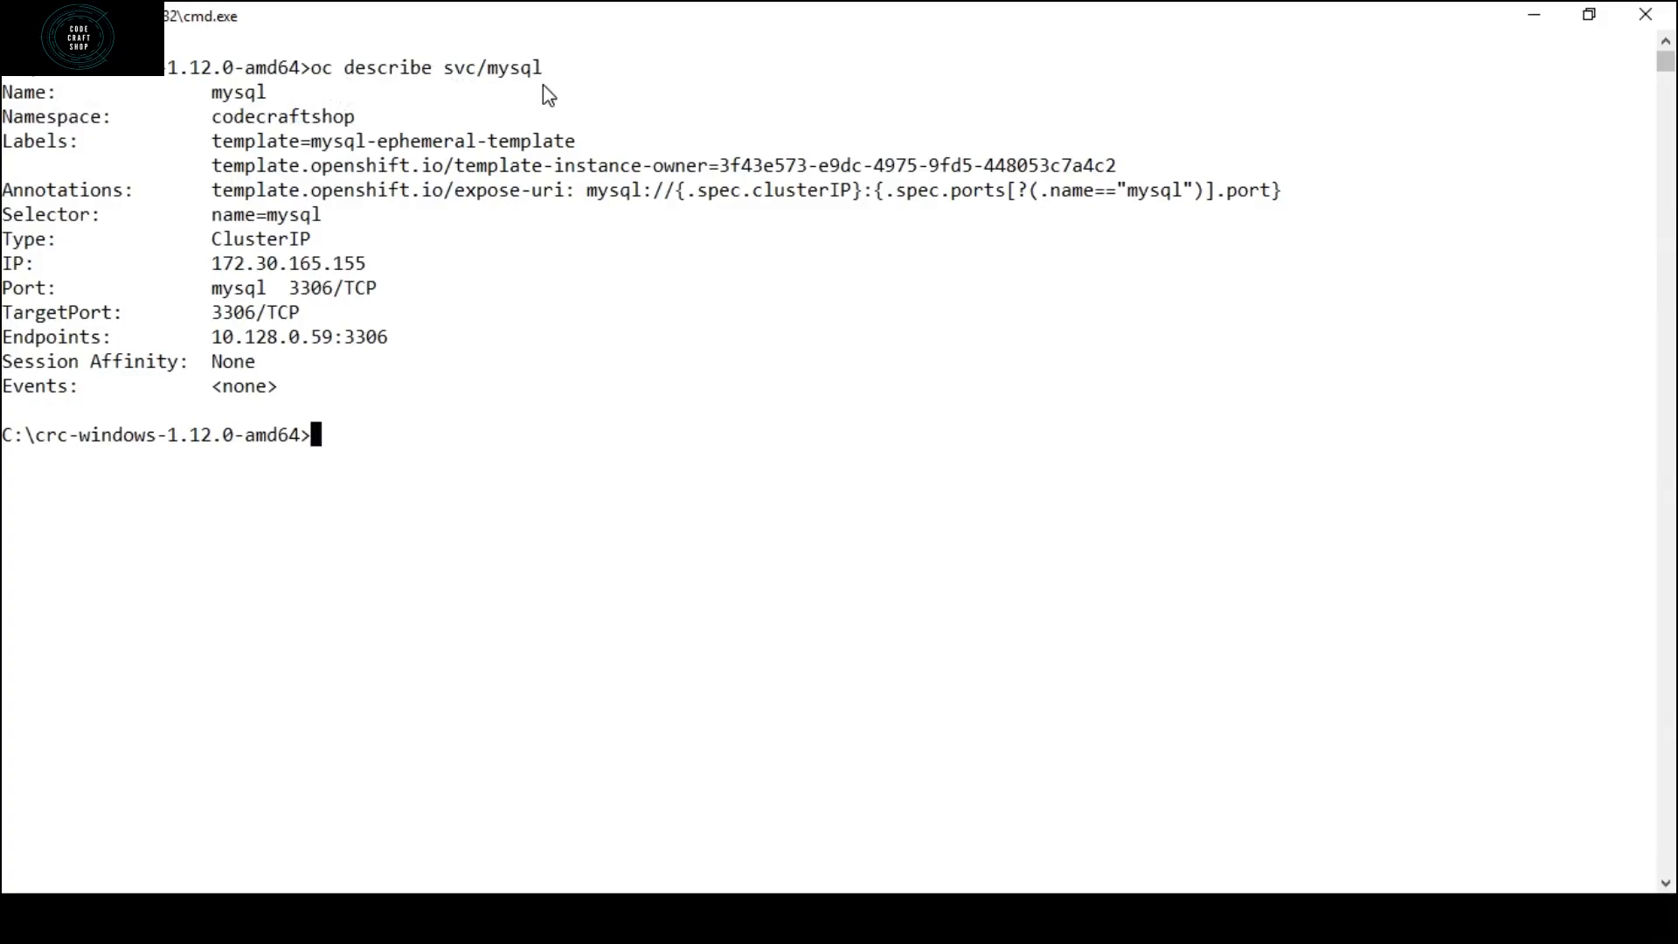
pyautogui.moveTo(490, 75); pyautogui.dragTo(539, 90)
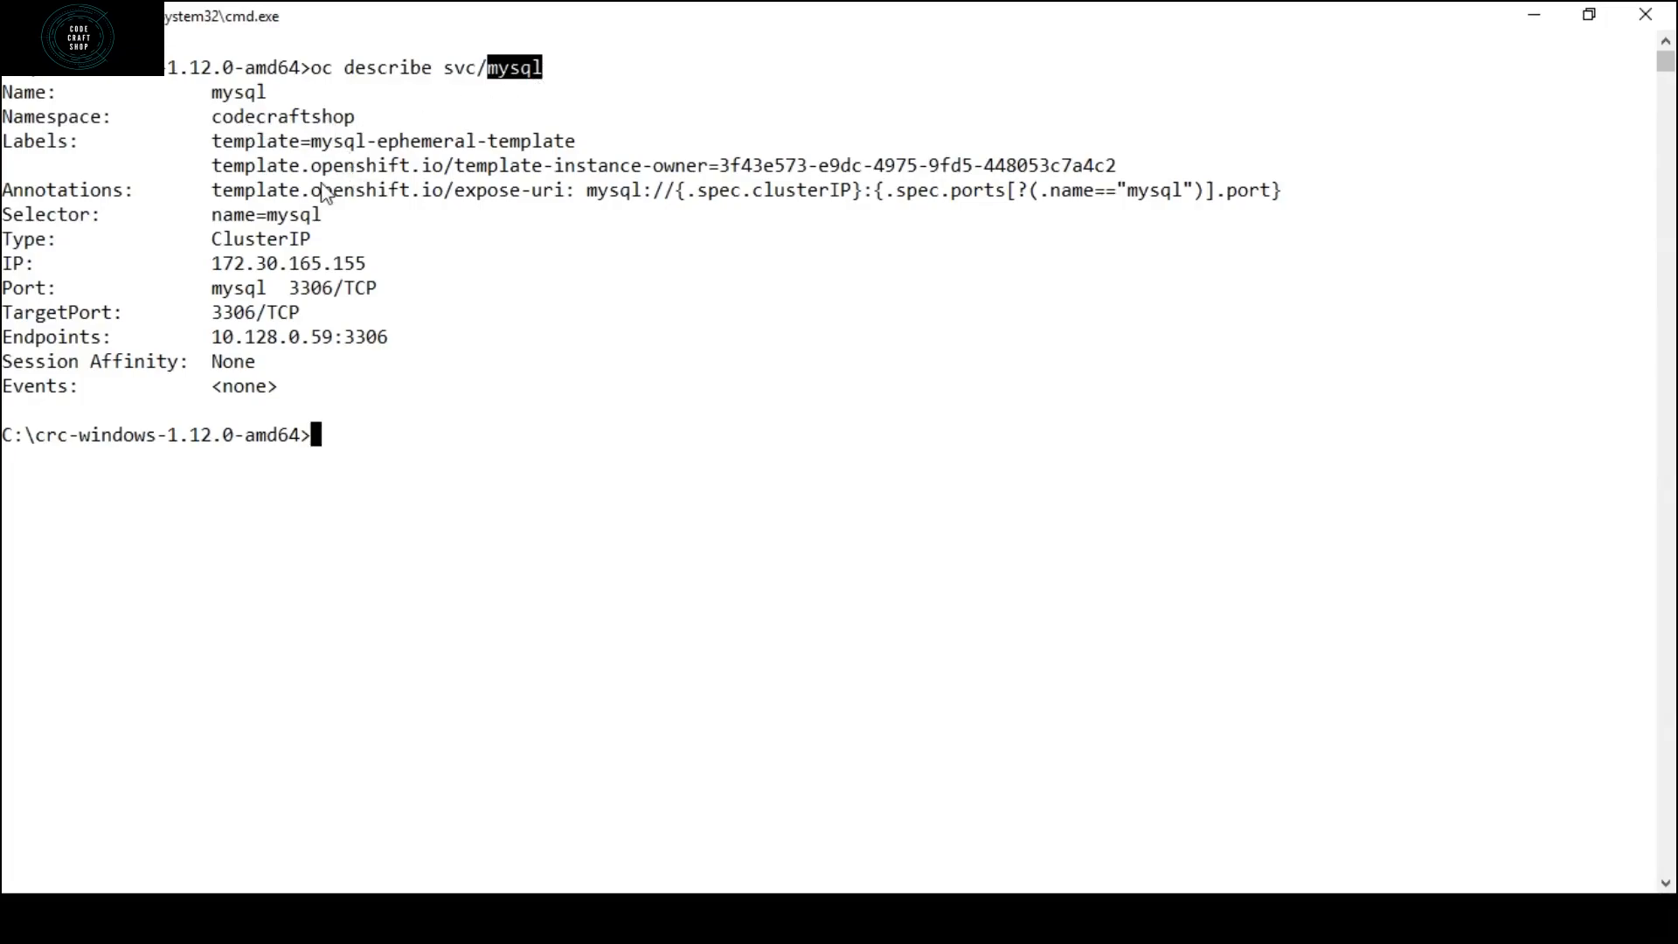
pyautogui.click(218, 271)
pyautogui.moveTo(218, 269); pyautogui.dragTo(365, 268)
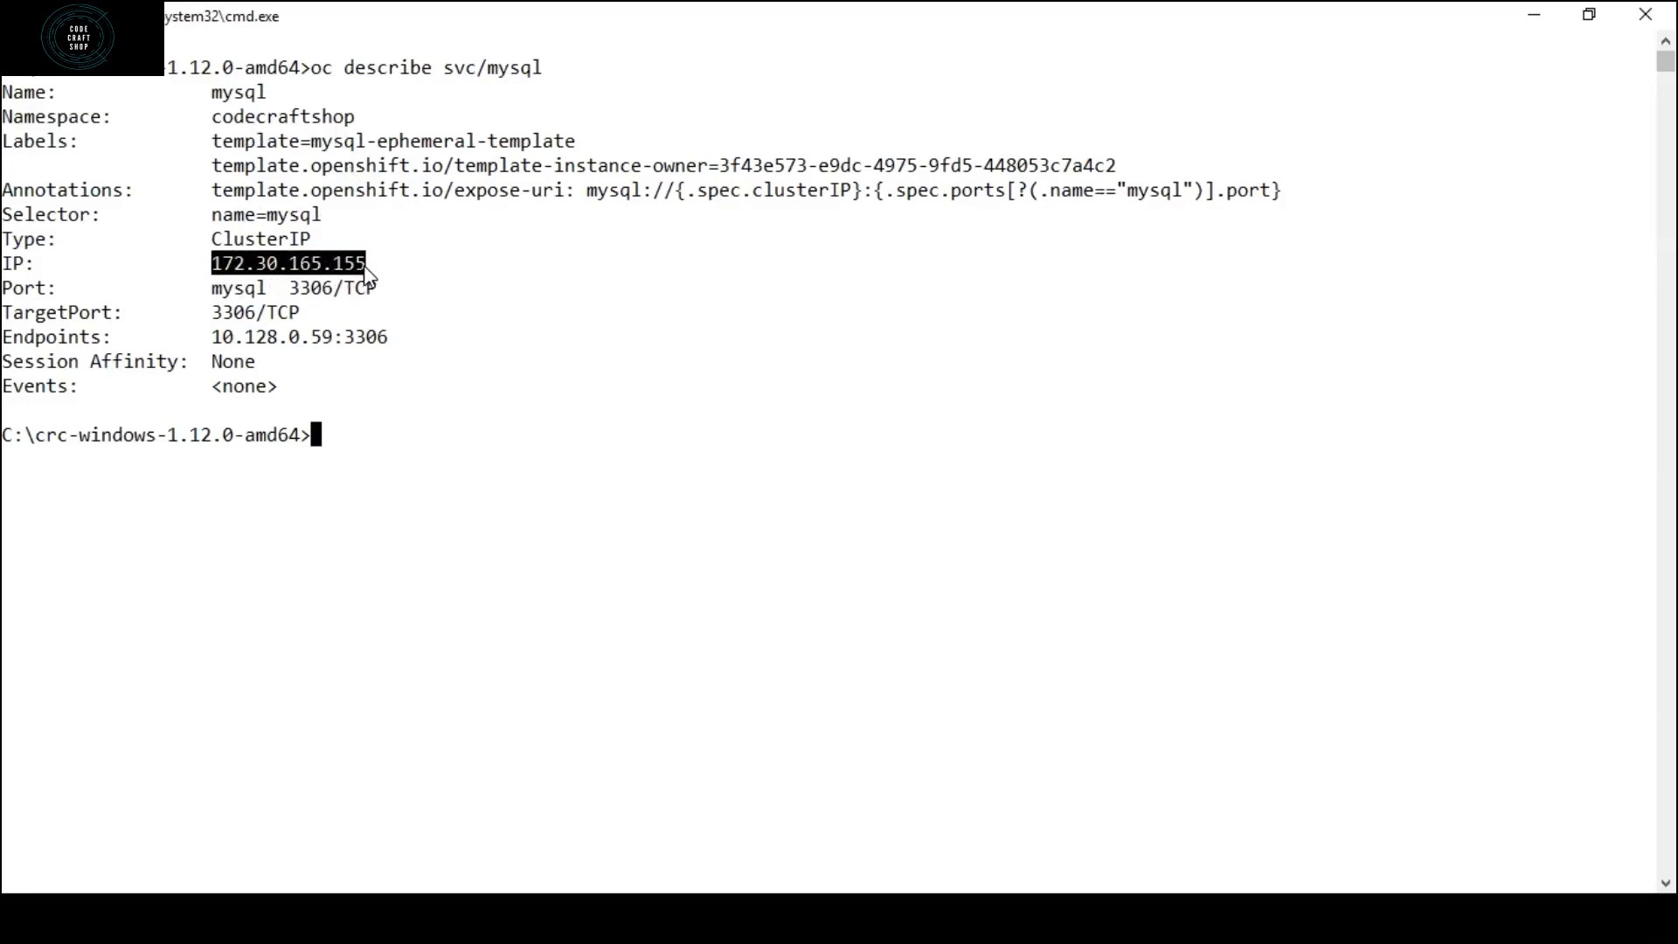
pyautogui.click(415, 267)
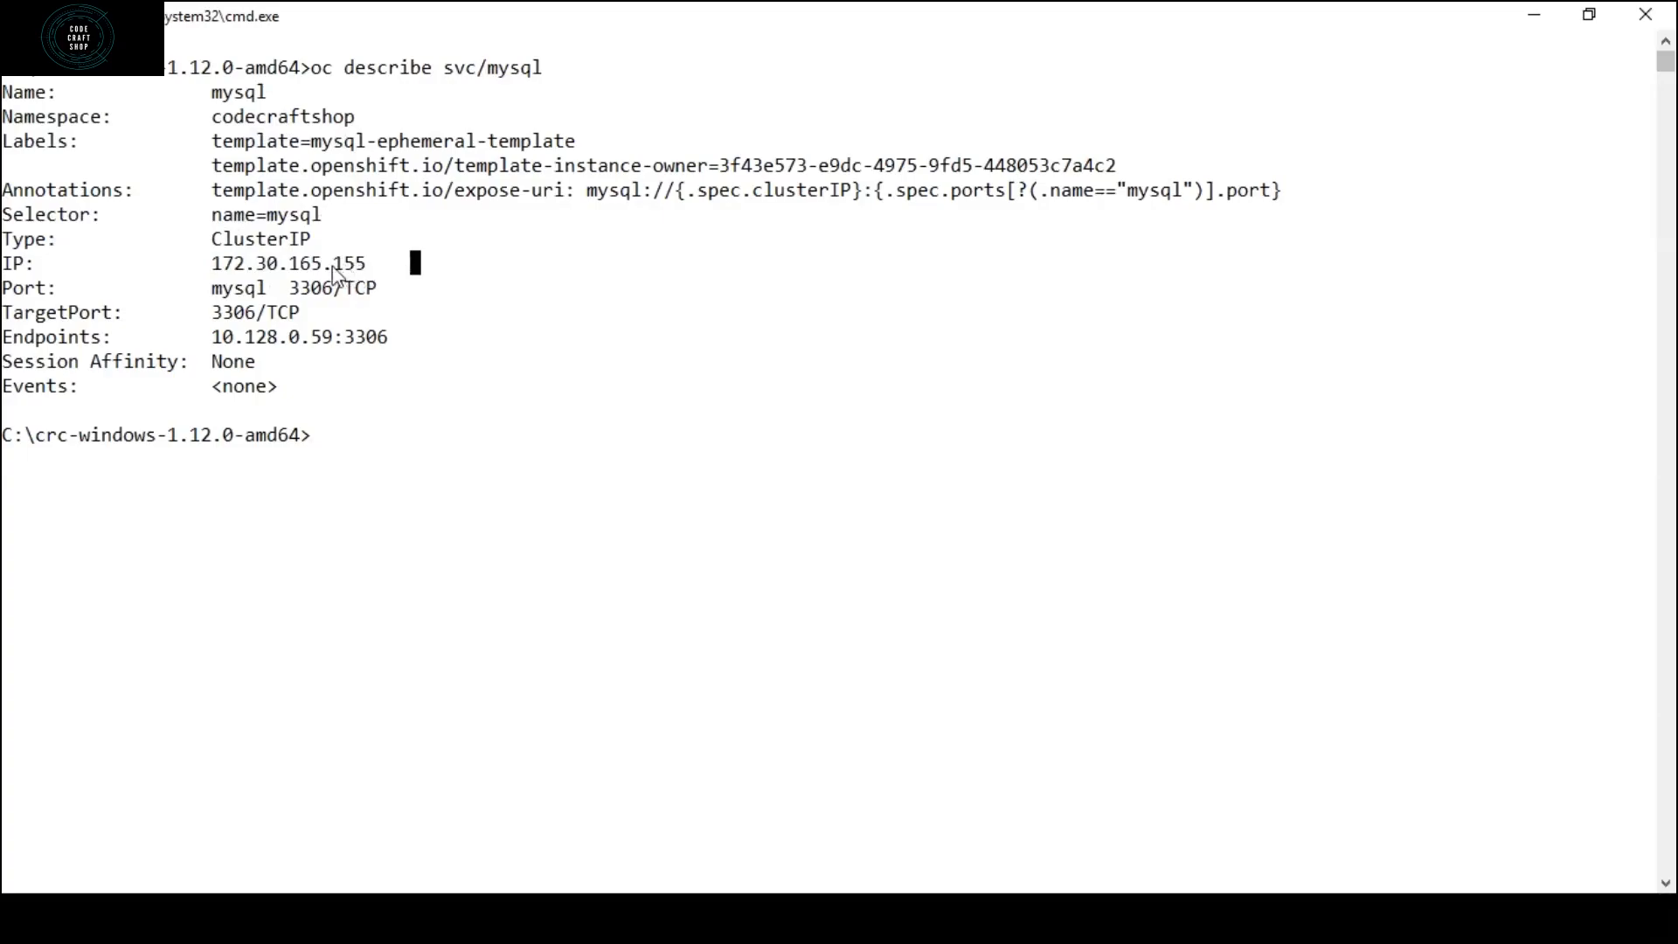
pyautogui.moveTo(216, 272); pyautogui.dragTo(368, 271)
pyautogui.click(372, 266)
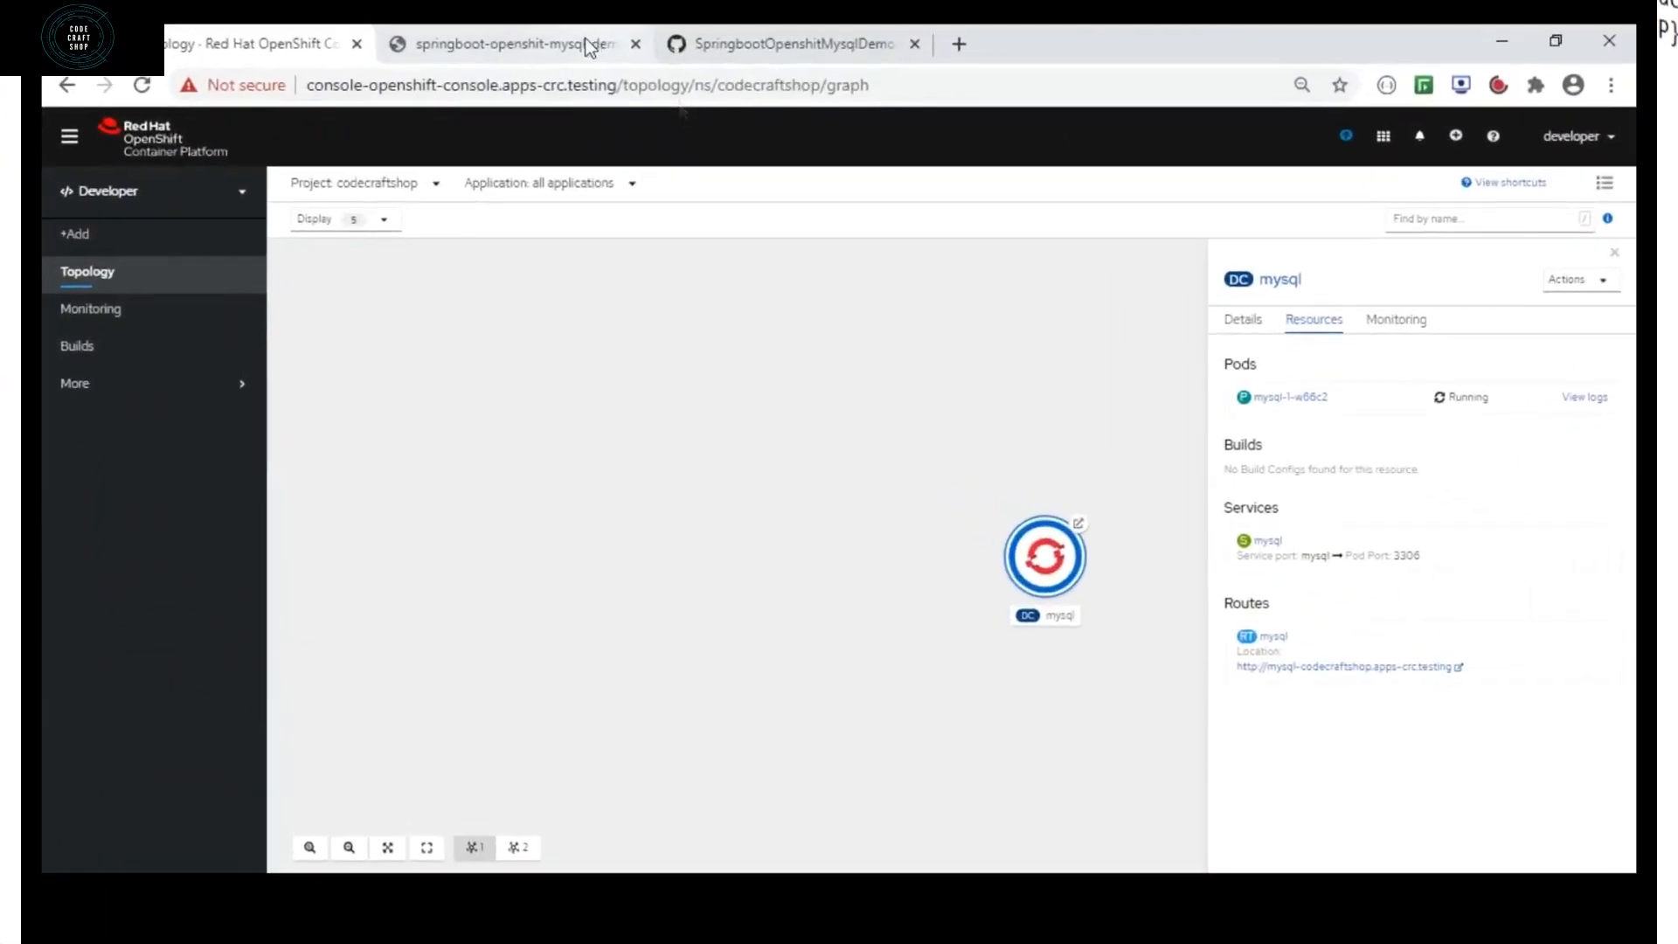
# Switch to the GitHub page of application.properties and examine the datasource URL, database name and login properties.
pyautogui.click(756, 50)
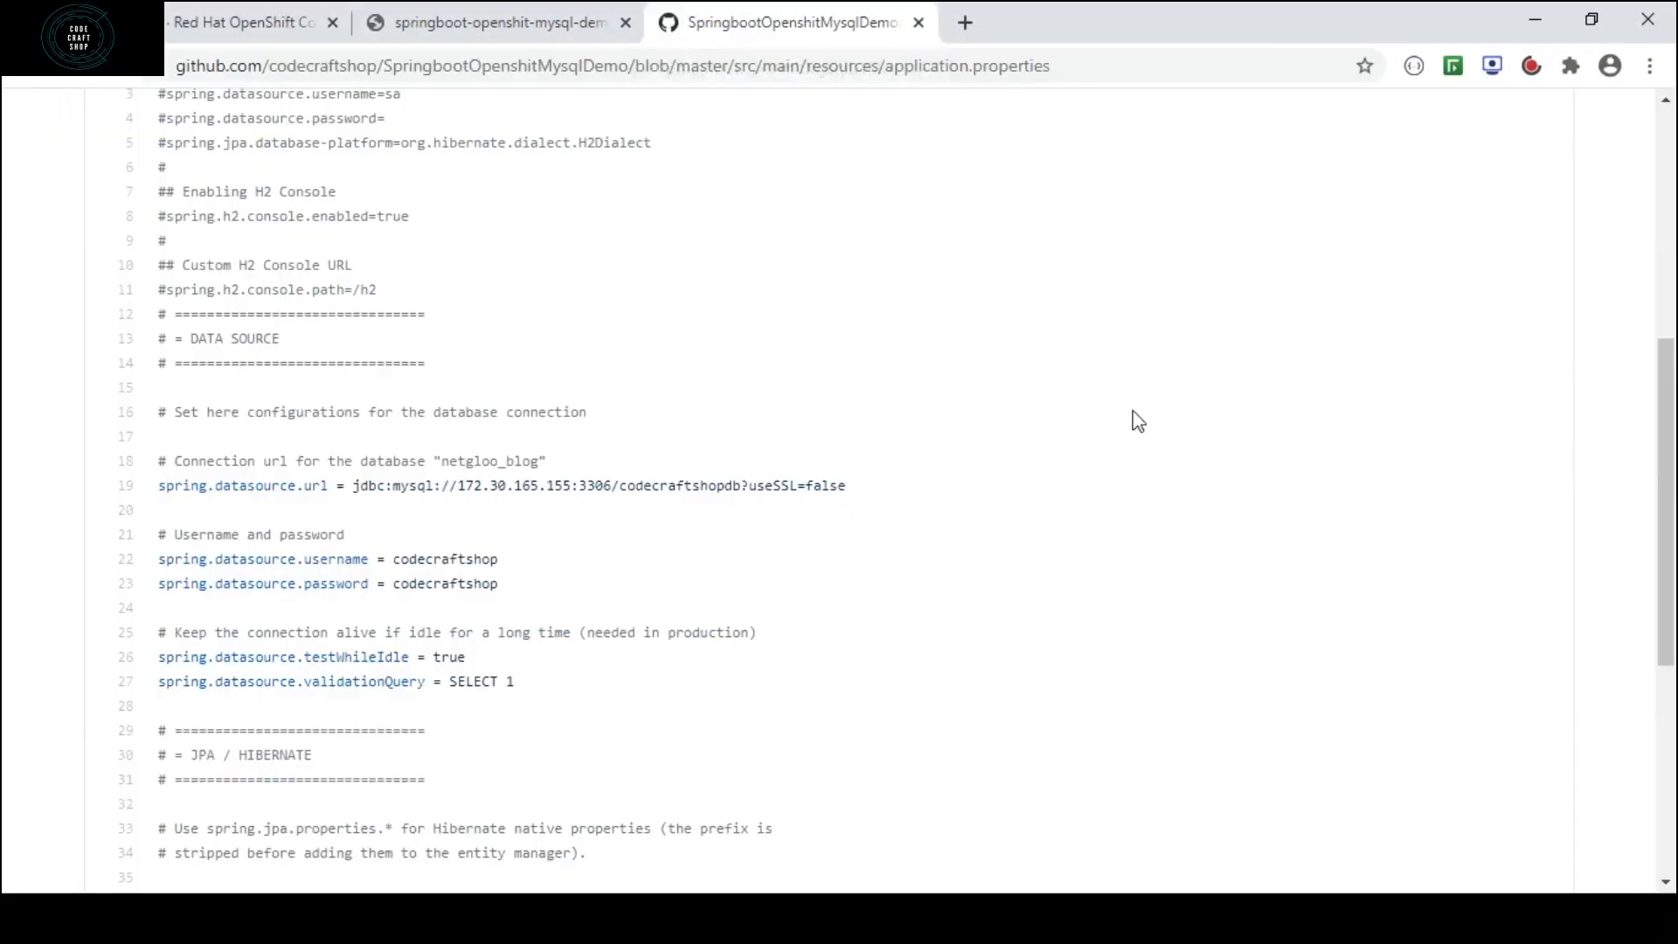
pyautogui.moveTo(1669, 442); pyautogui.dragTo(1672, 183)
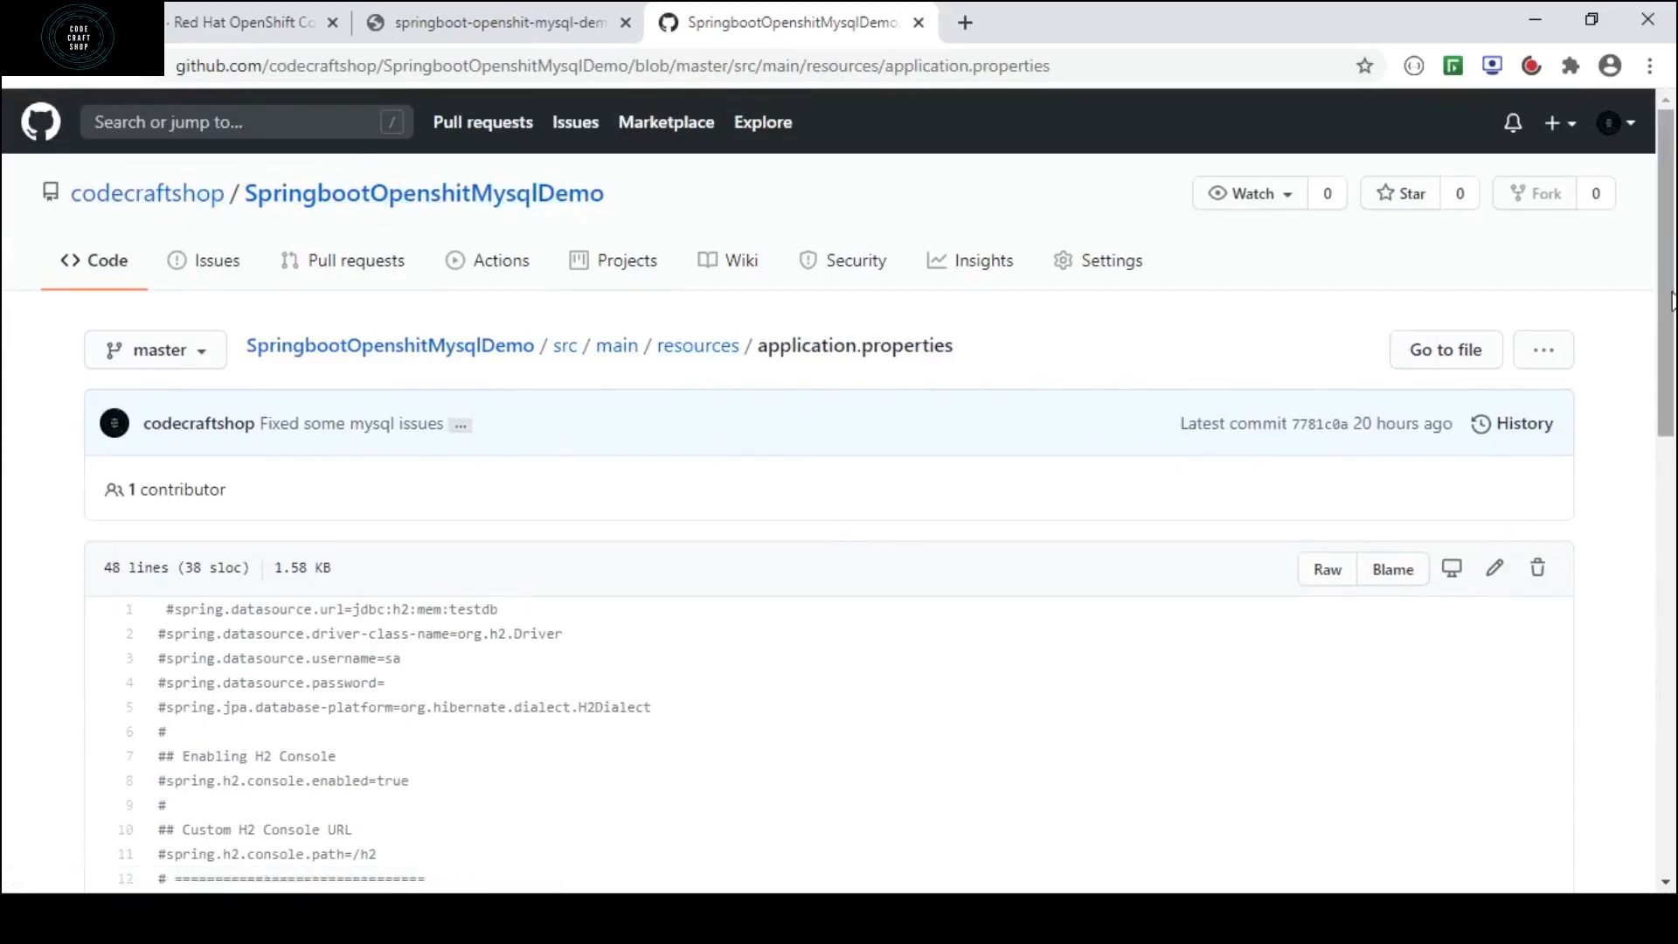
pyautogui.moveTo(1671, 302); pyautogui.dragTo(1669, 479)
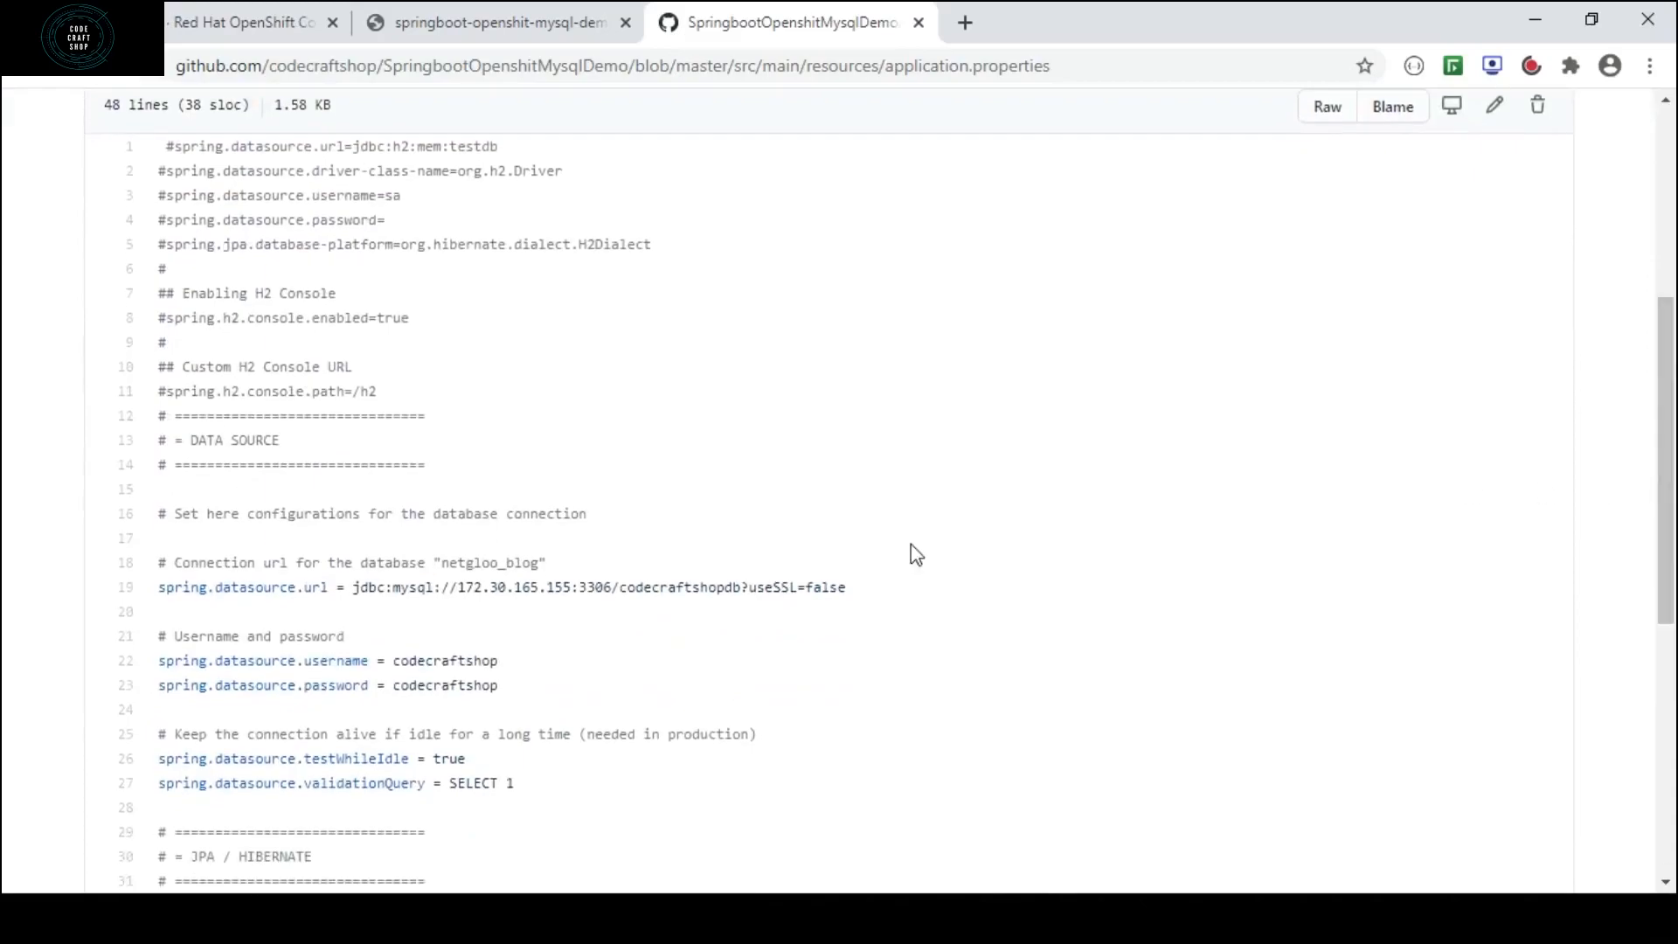
pyautogui.moveTo(458, 601); pyautogui.dragTo(622, 607)
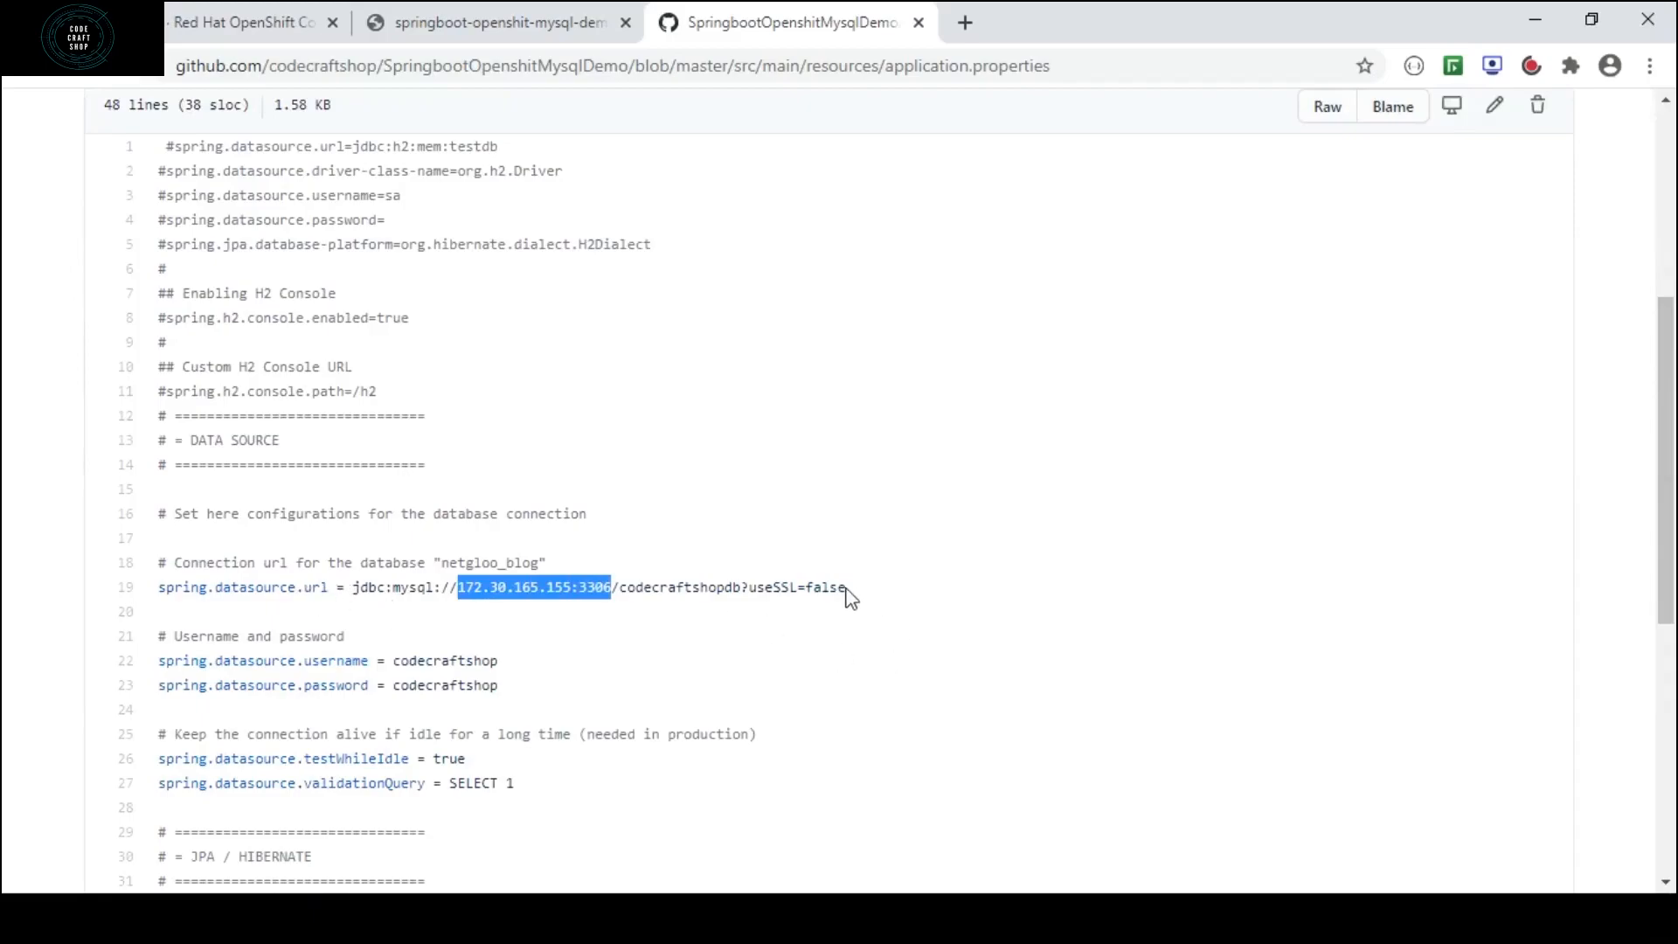
pyautogui.doubleClick(701, 592)
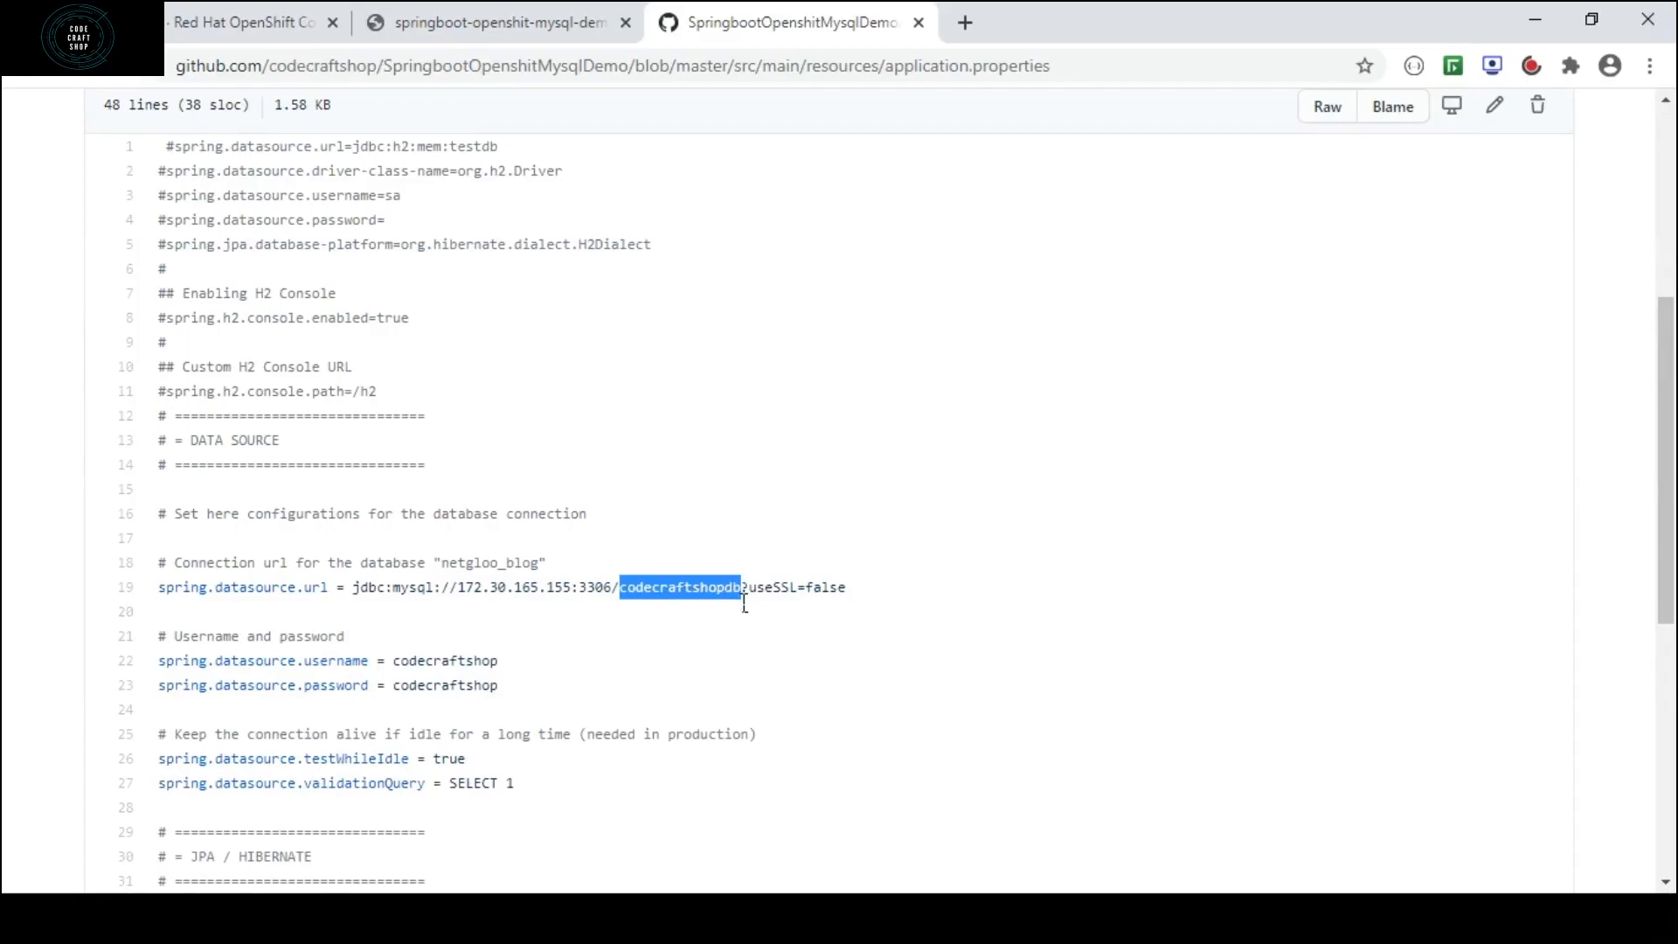
pyautogui.click(869, 602)
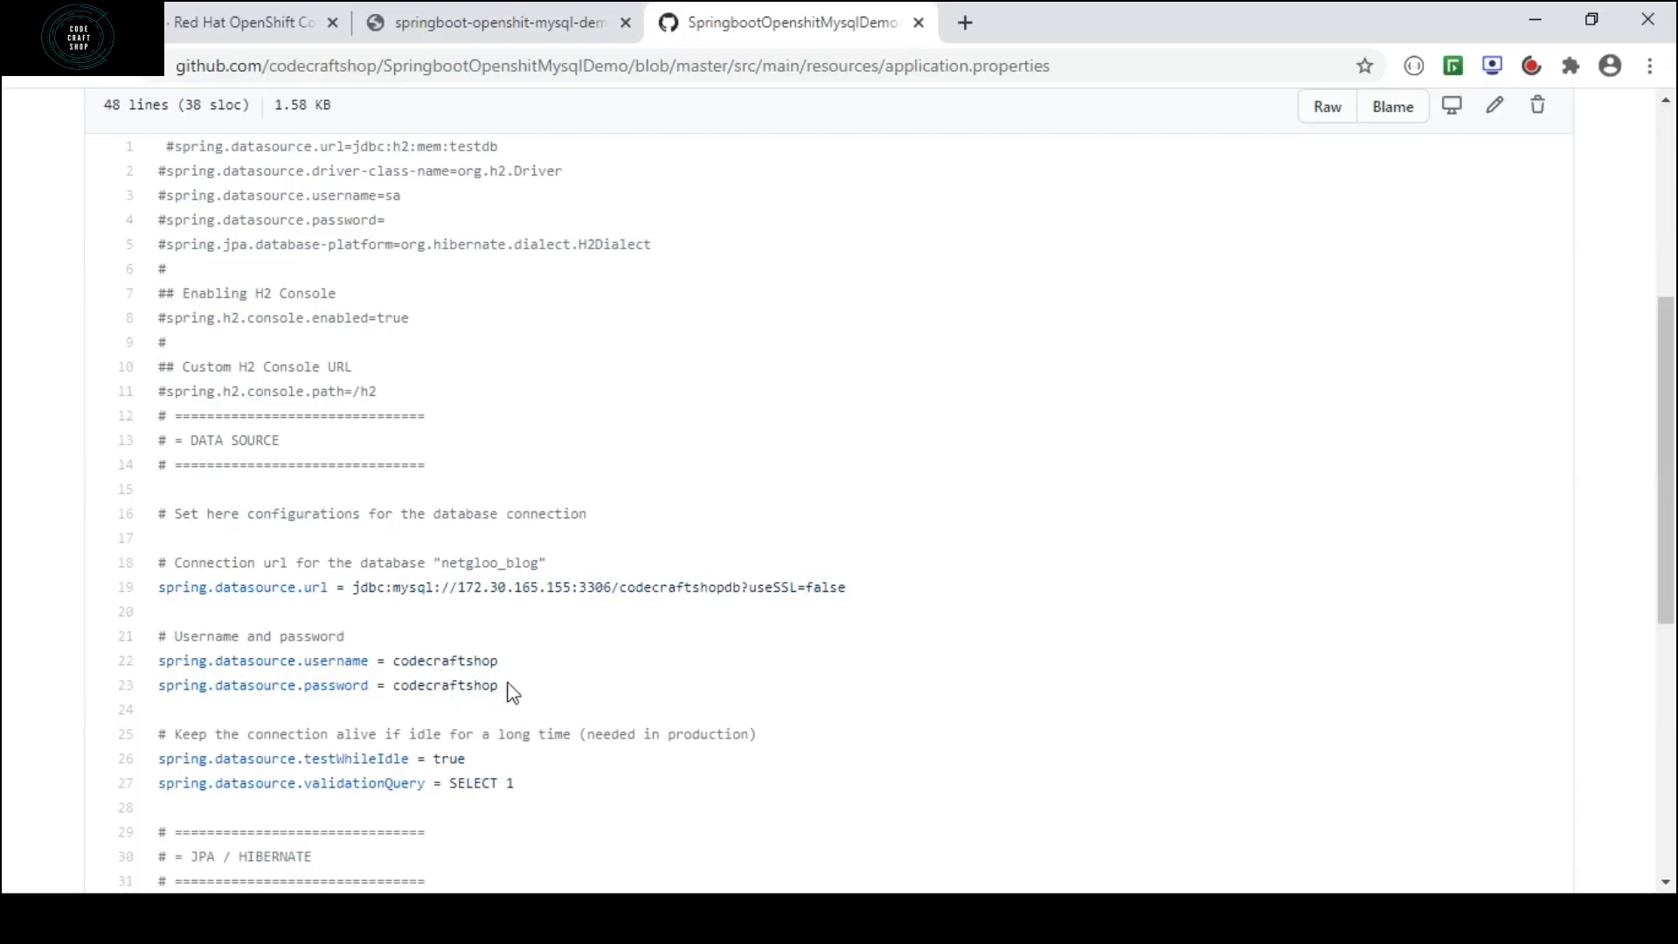
pyautogui.moveTo(518, 690); pyautogui.dragTo(149, 561)
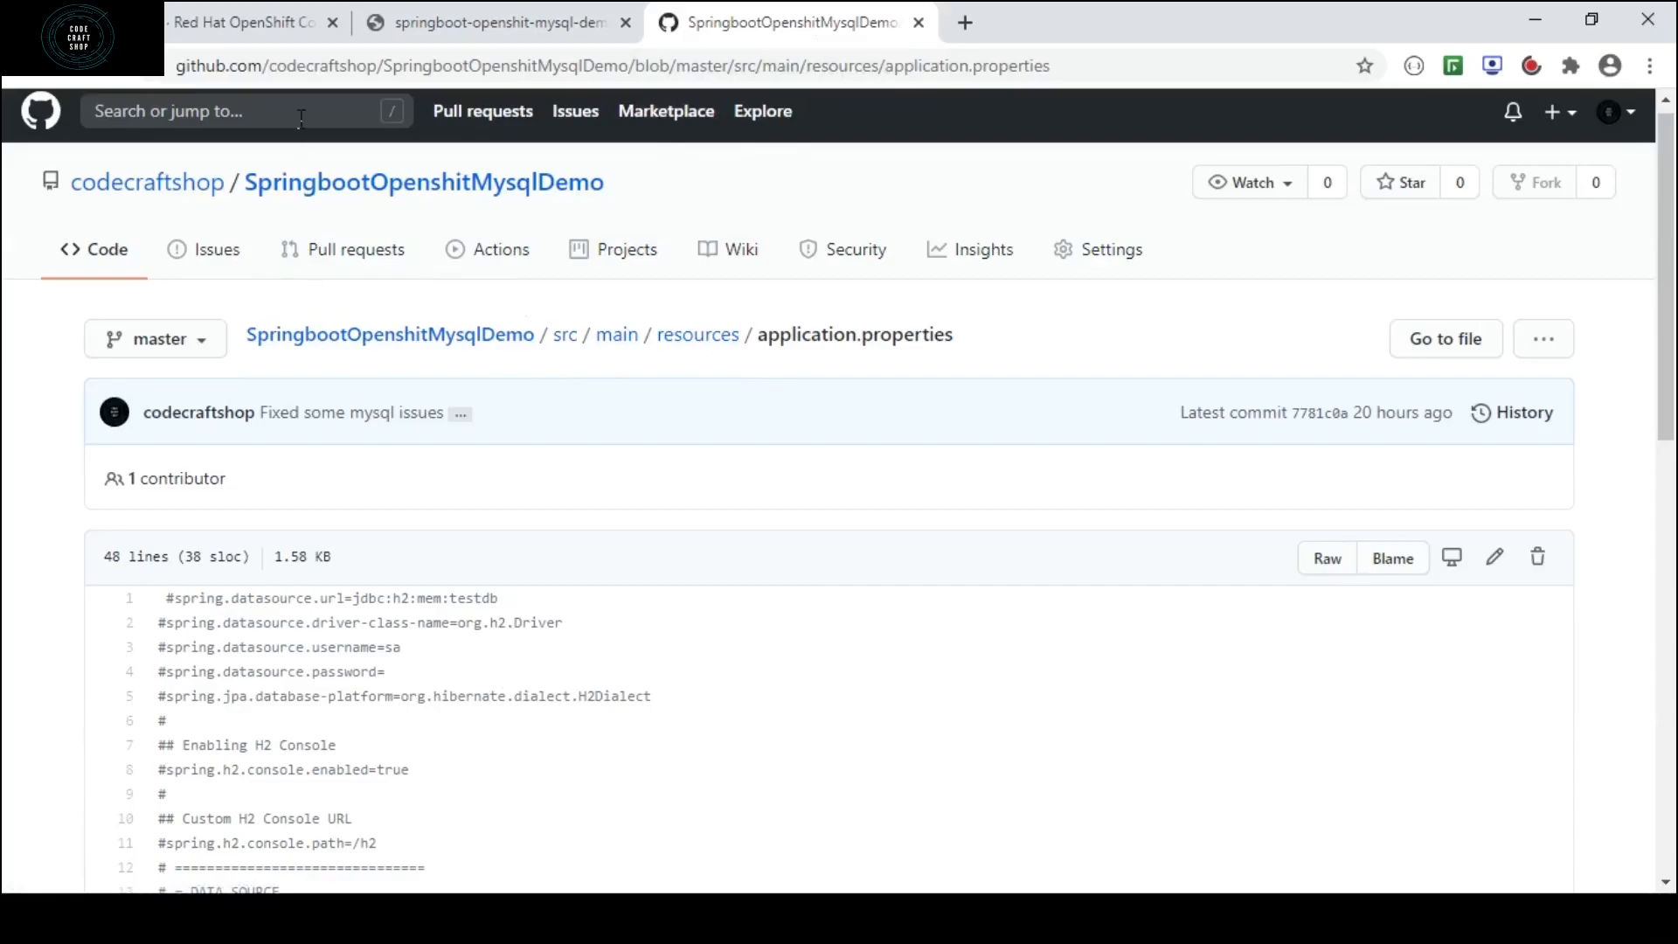
# Switch back to the OpenShift console and open the form for adding an application from Git.
pyautogui.click(247, 24)
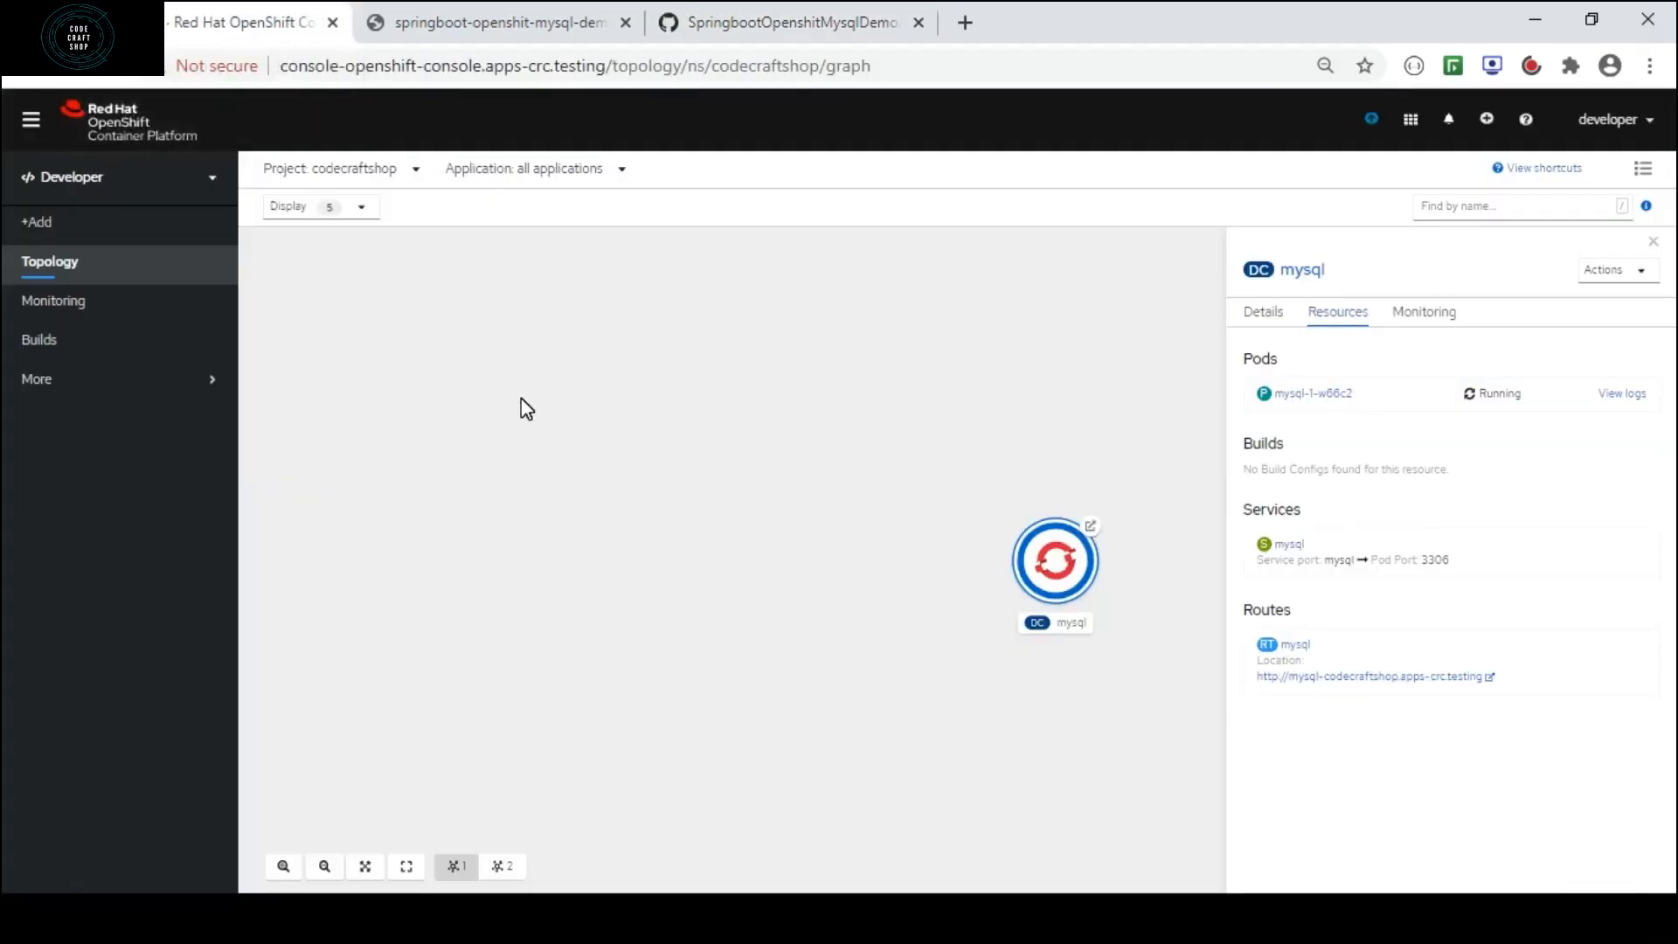
pyautogui.click(53, 230)
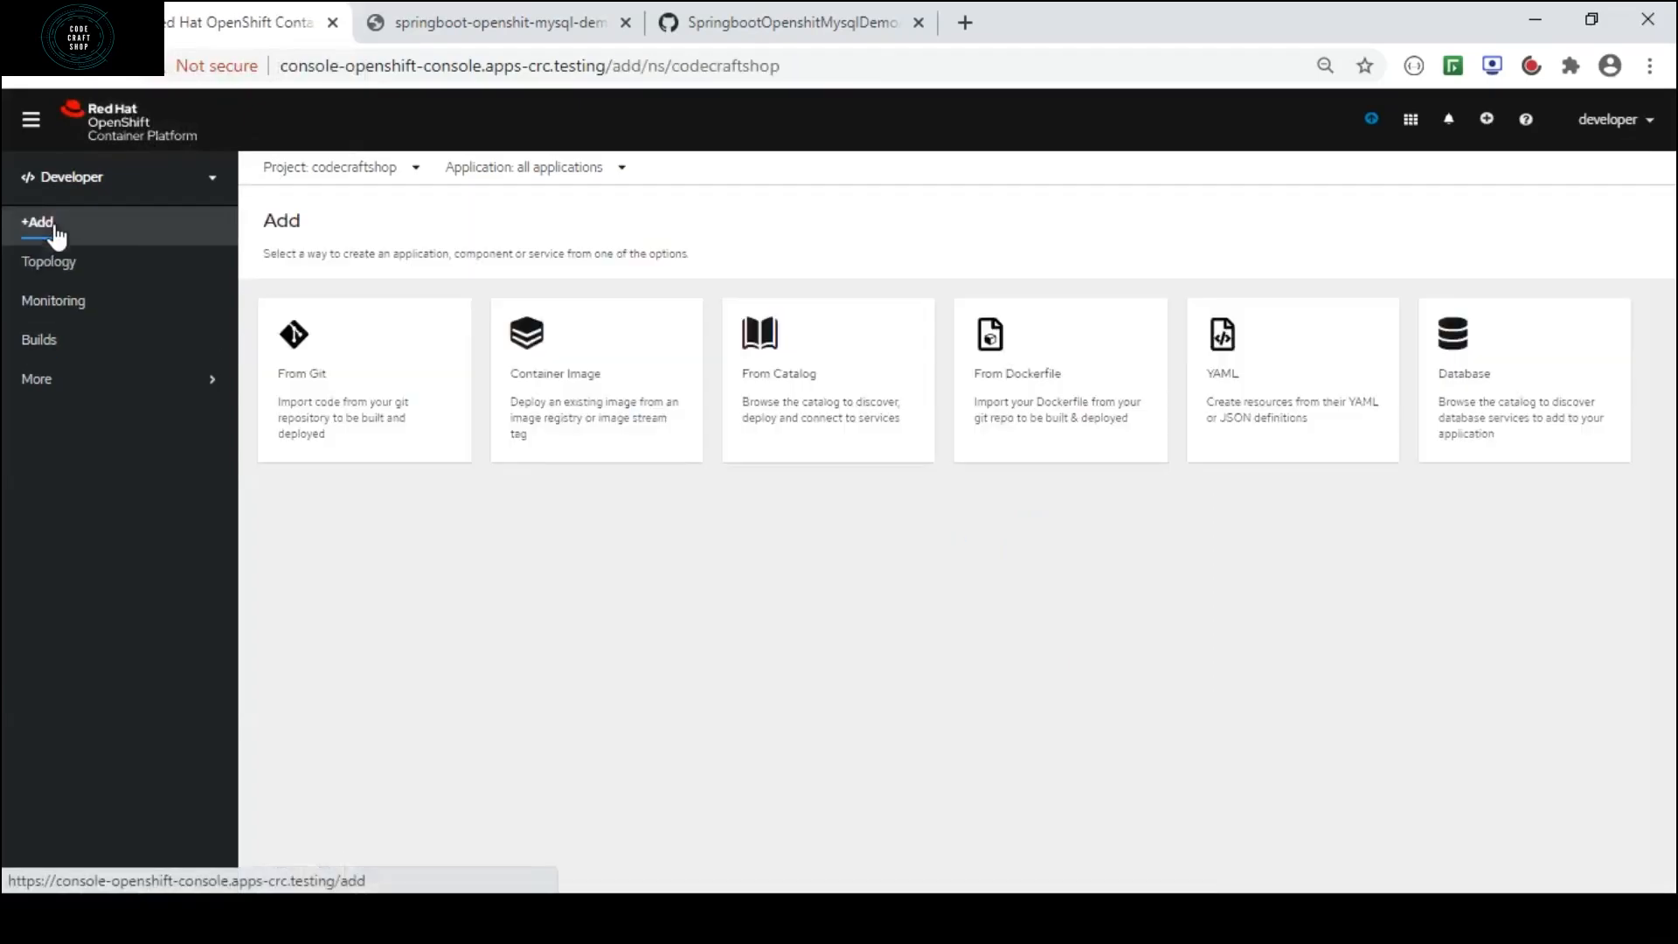
pyautogui.click(351, 371)
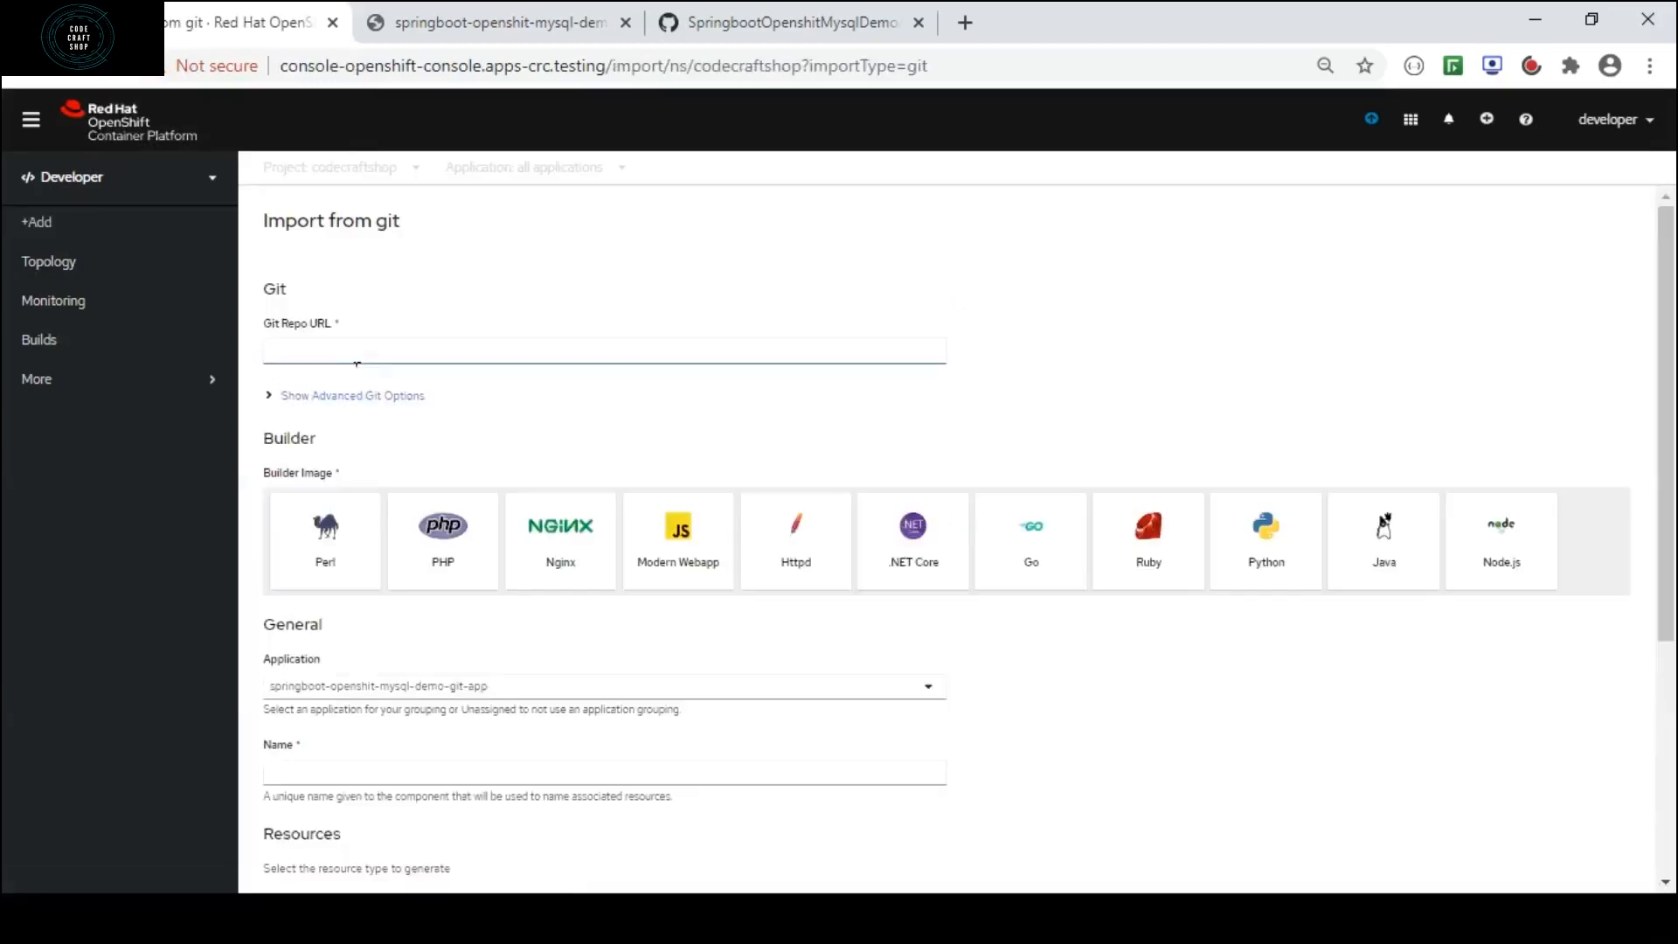
pyautogui.click(385, 354)
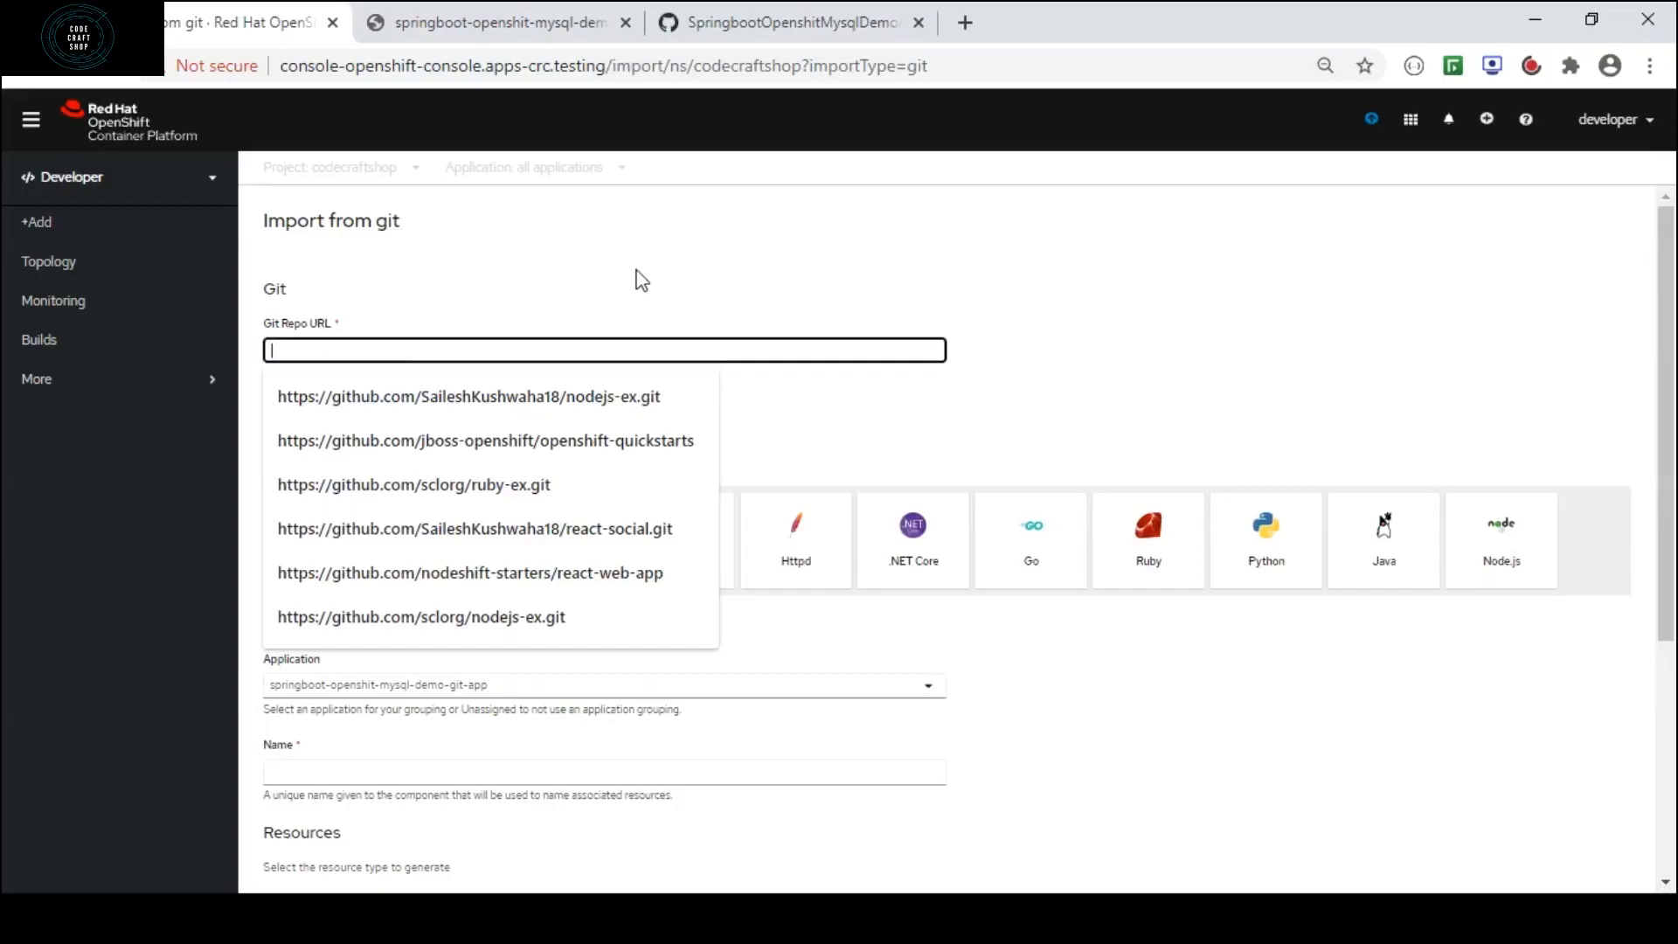
pyautogui.click(797, 5)
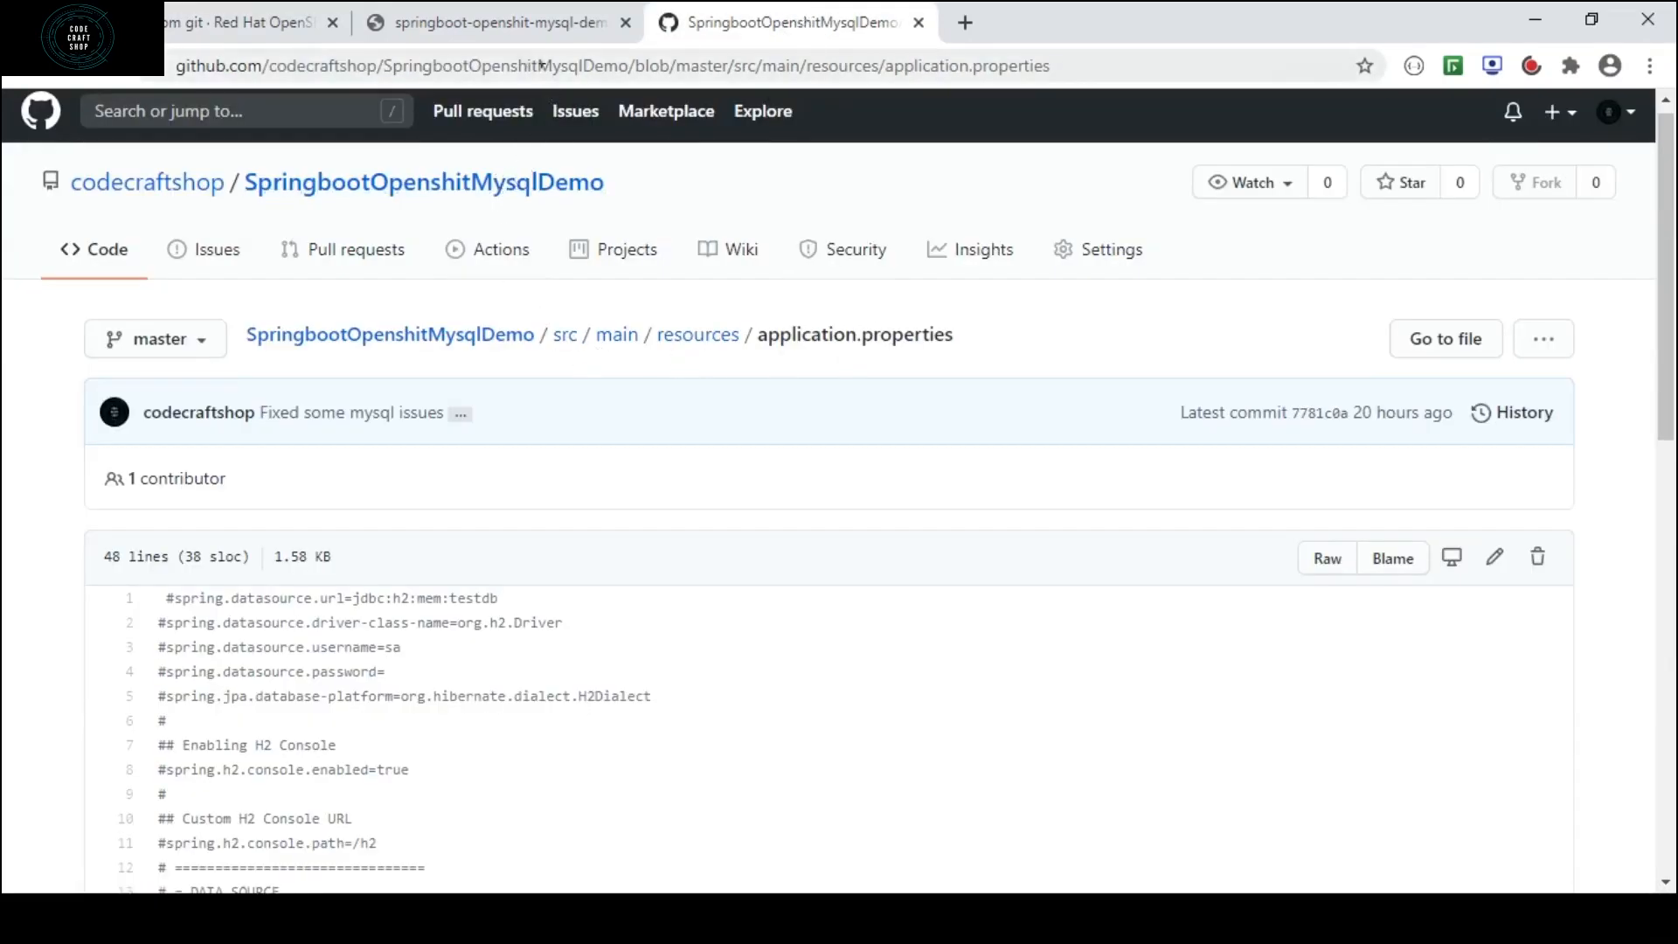
pyautogui.moveTo(639, 67); pyautogui.dragTo(170, 63)
pyautogui.hotkey('ctrl', 'c')
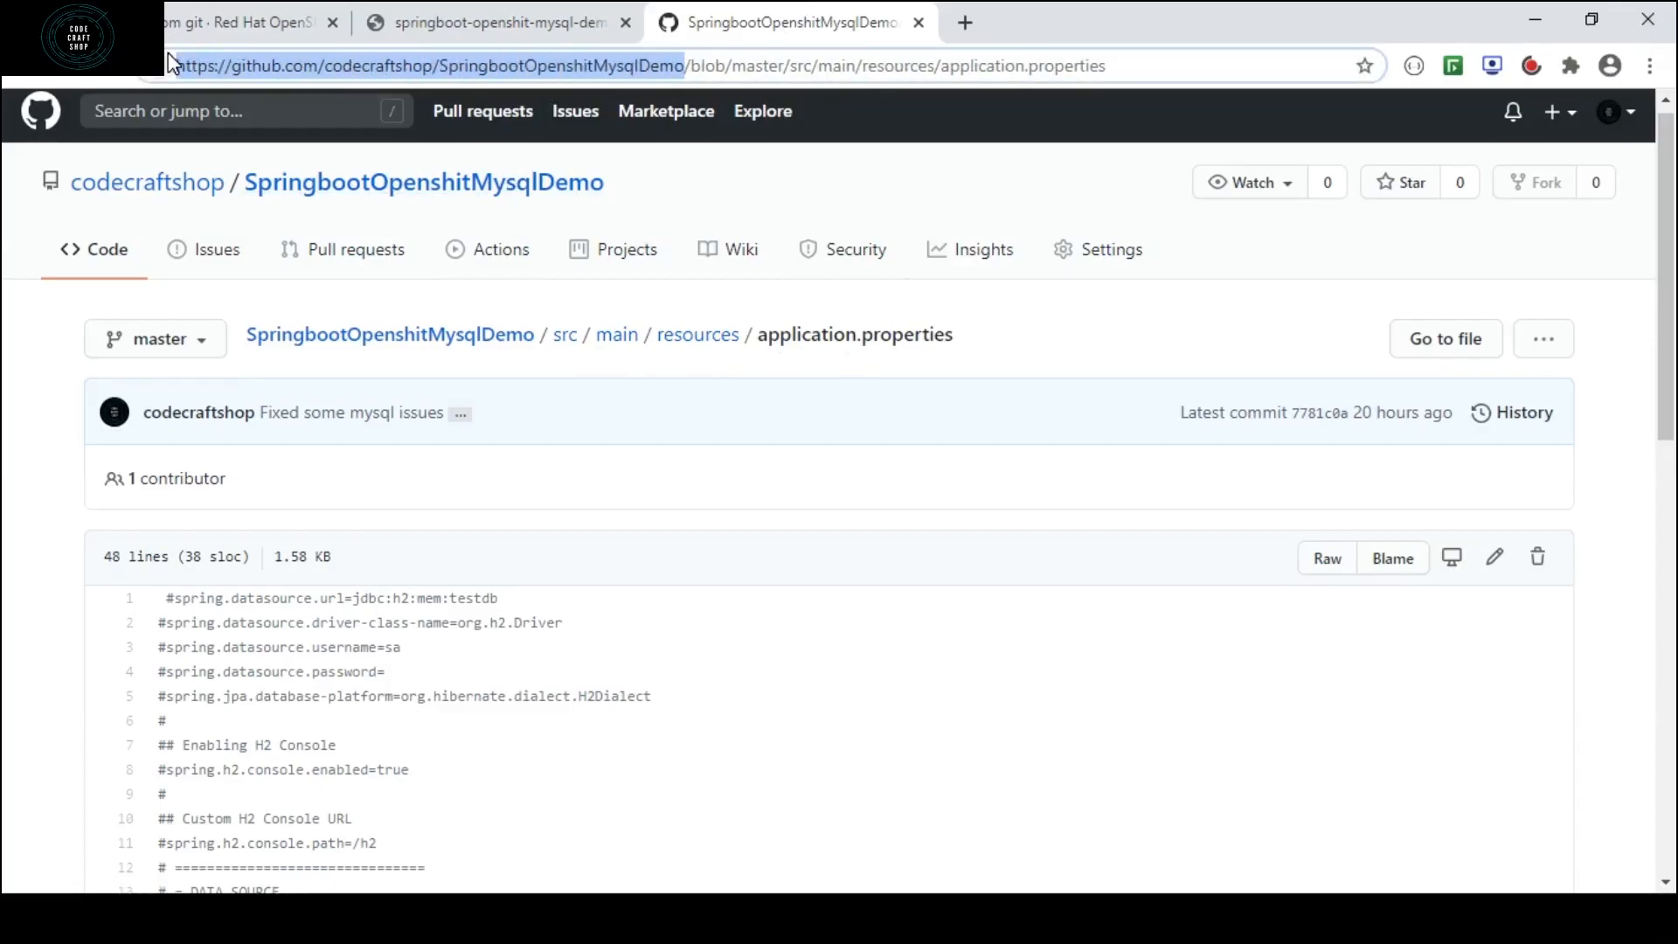
pyautogui.click(234, 23)
pyautogui.hotkey('ctrl', 'shift', 'Tab')
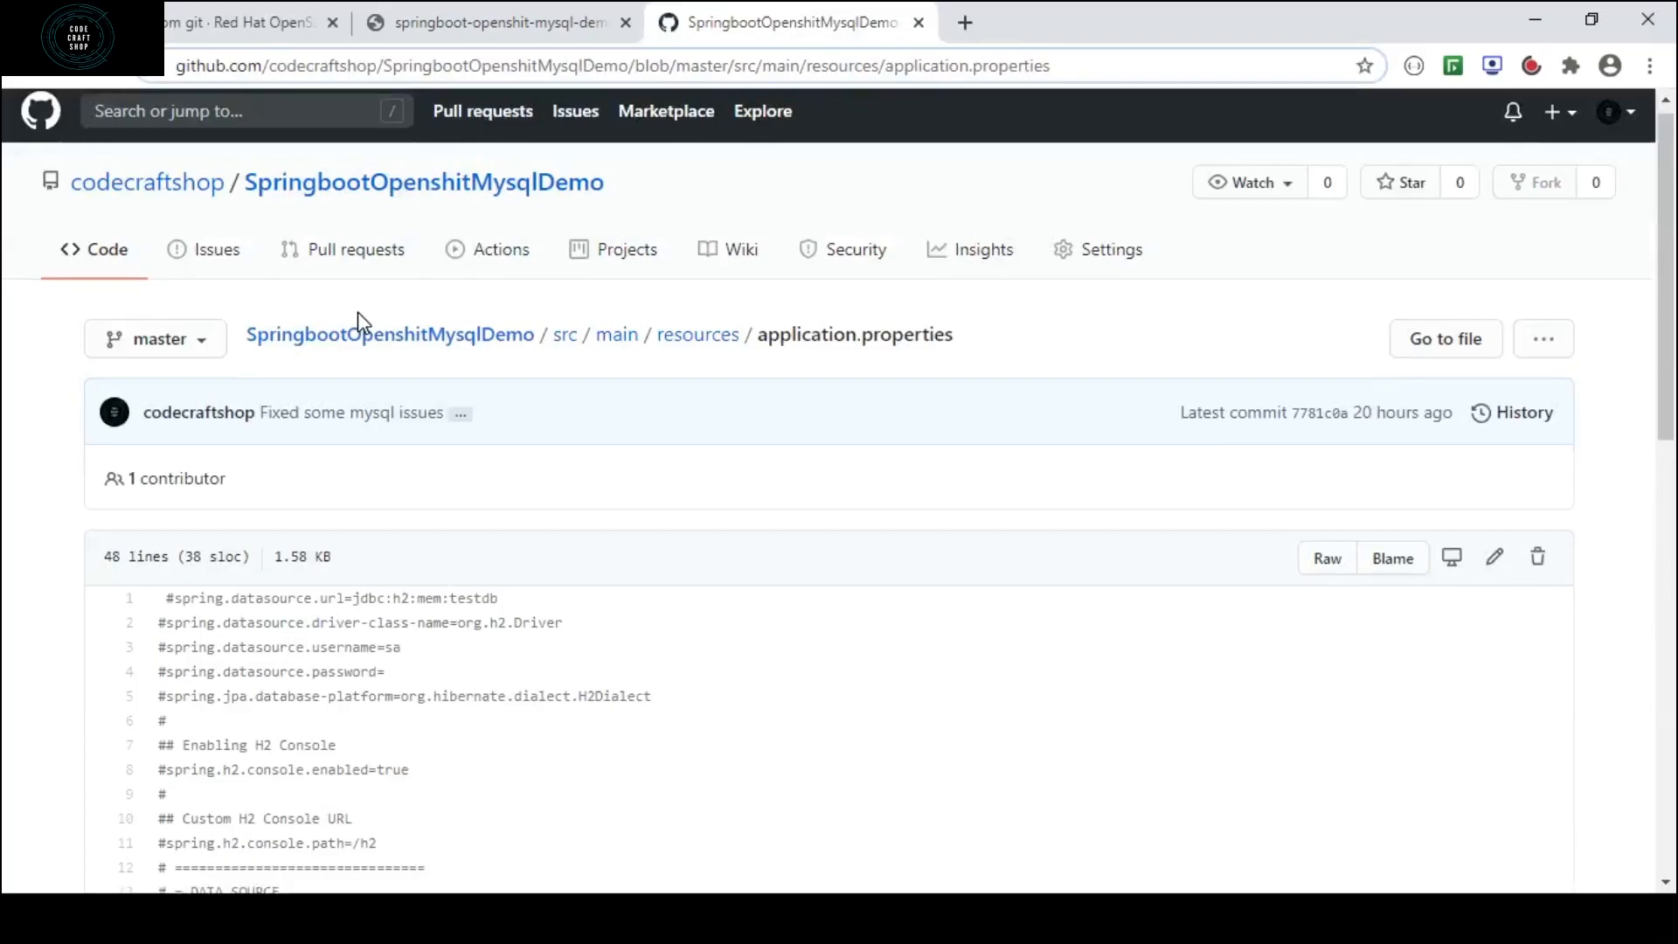
pyautogui.click(236, 24)
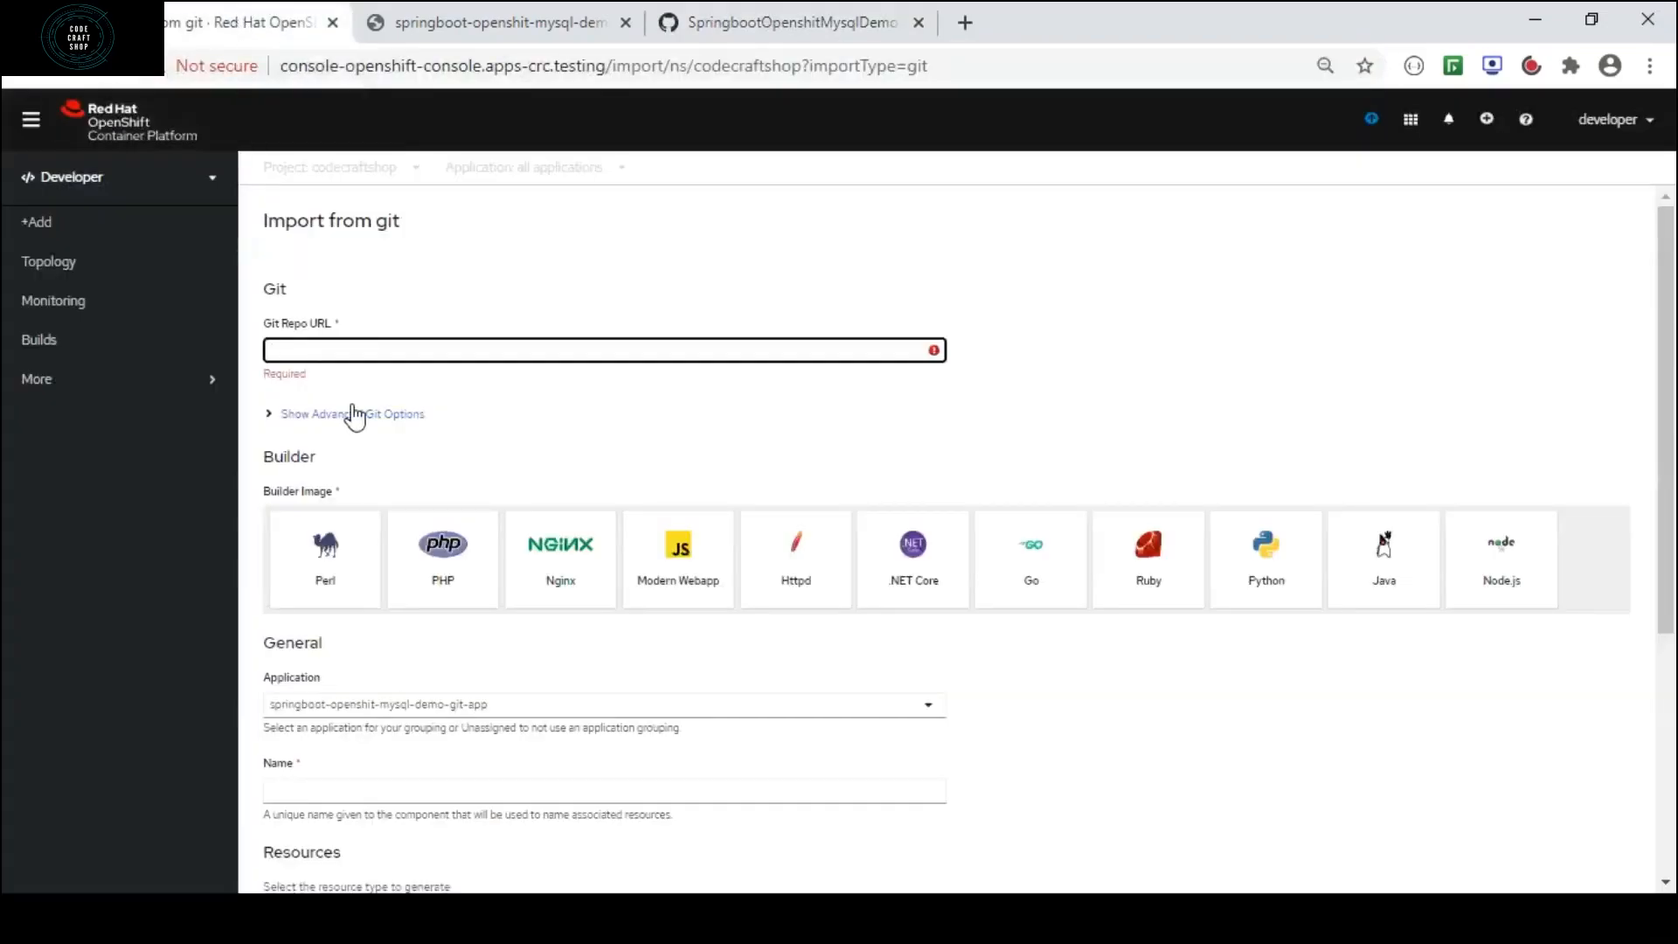
pyautogui.hotkey('ctrl', 'v')
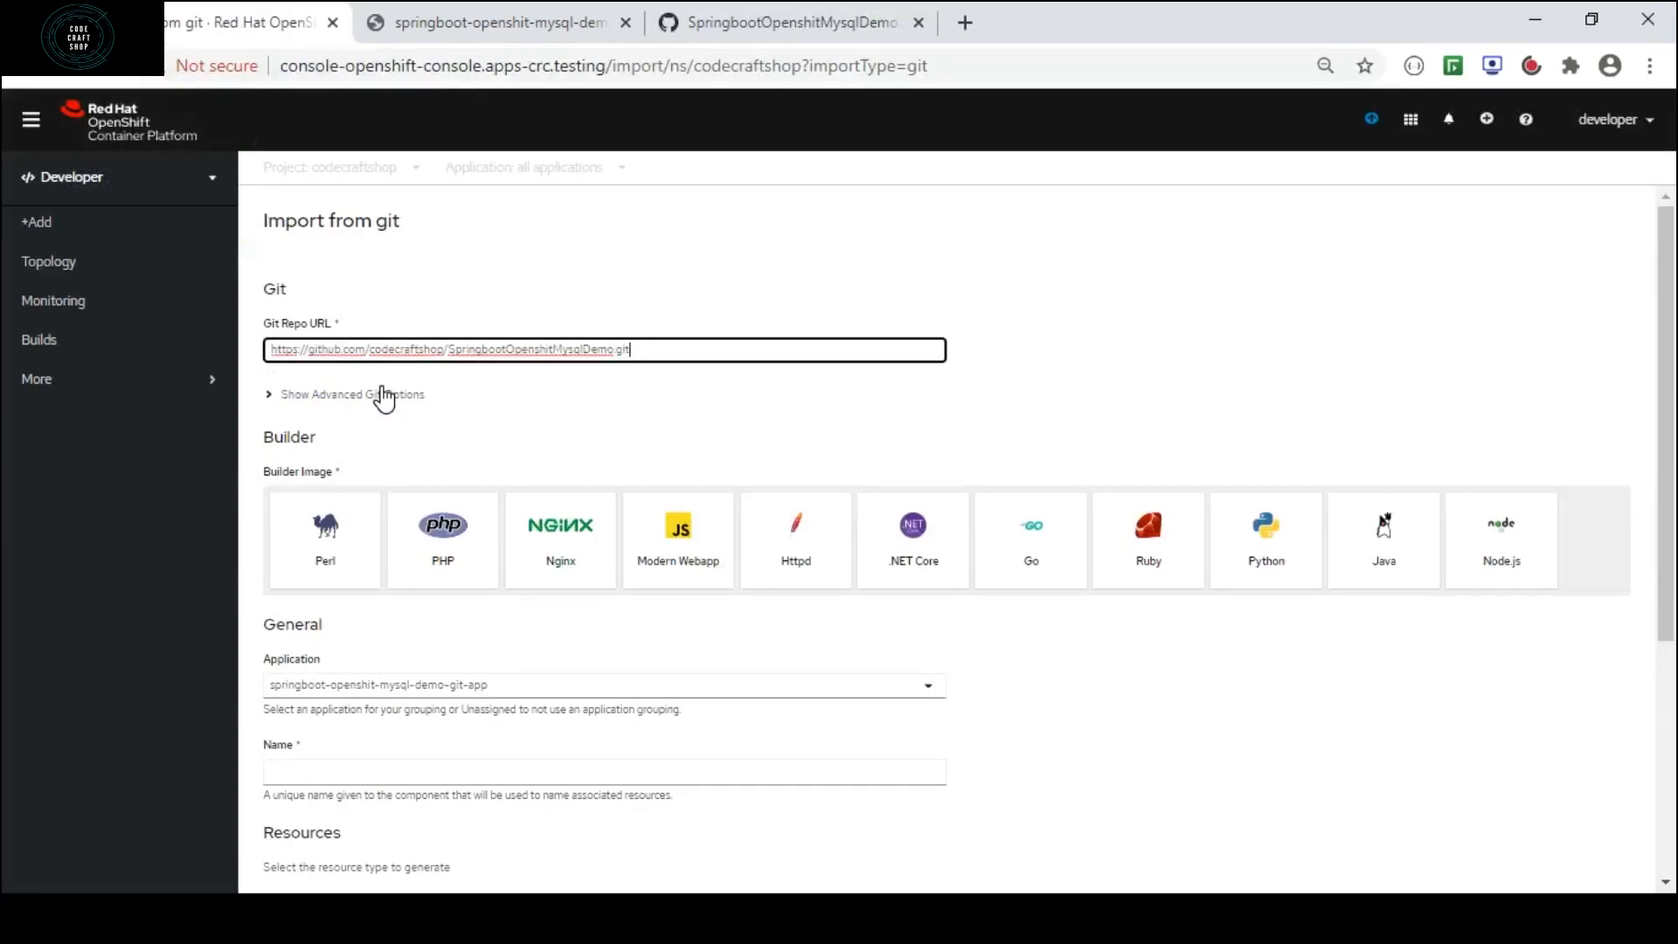
pyautogui.click(1017, 328)
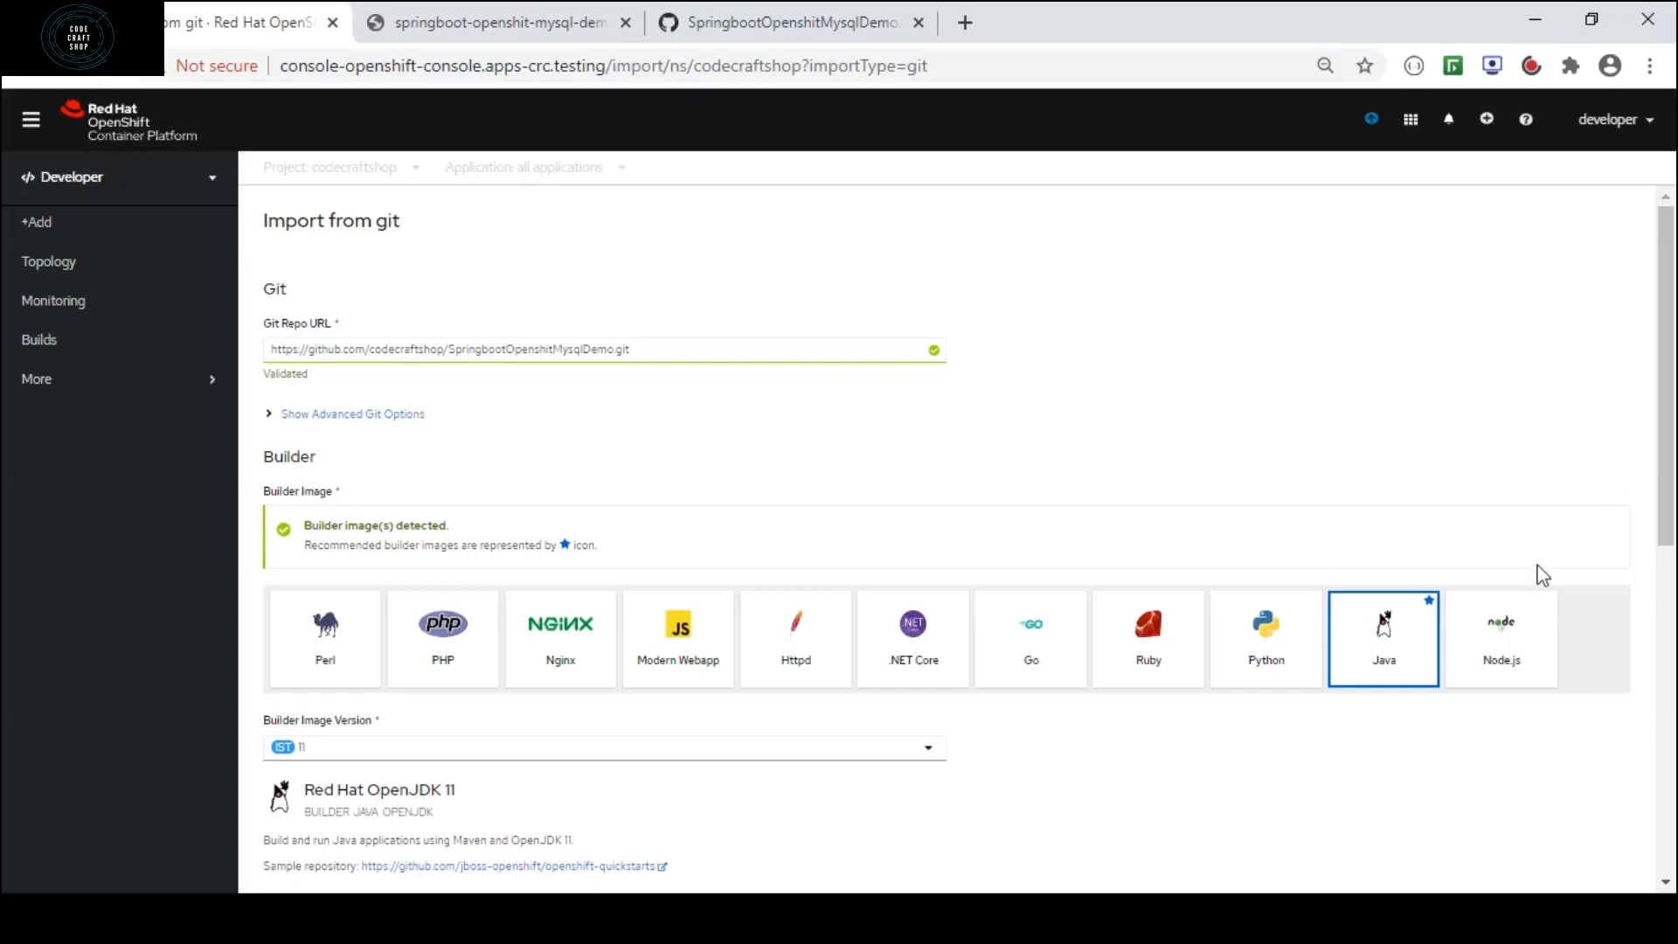
# Choose Deployment Config as the resource type and create the springboot-openshit-mysql-demo-git application.
pyautogui.moveTo(1669, 341); pyautogui.dragTo(1672, 671)
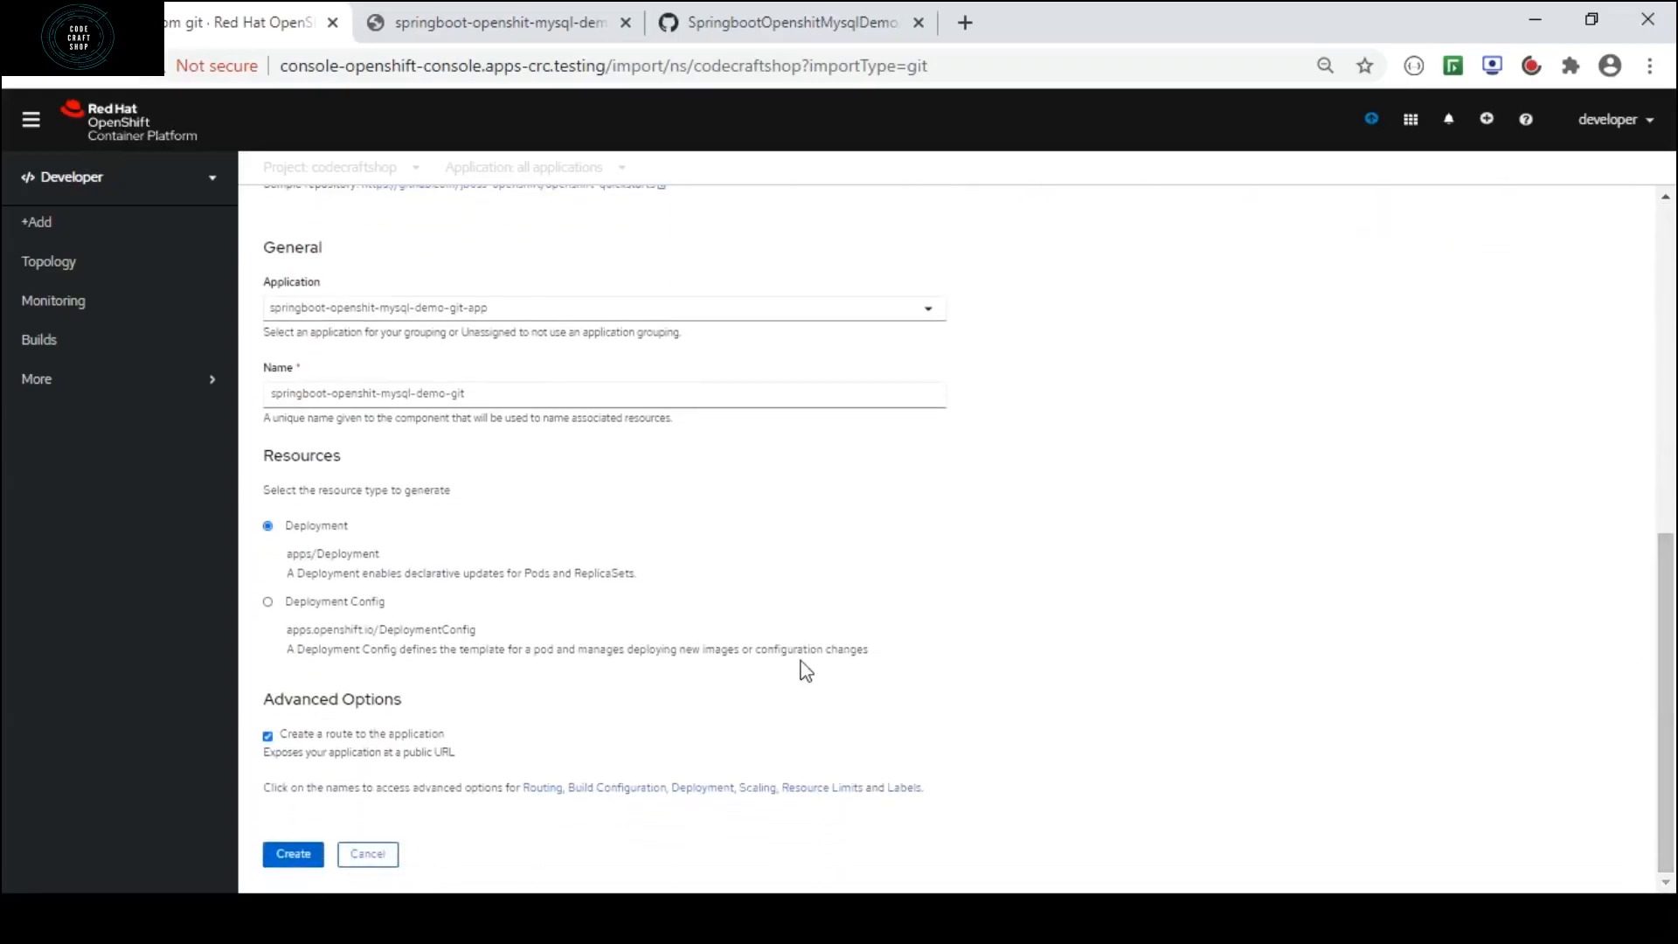
pyautogui.click(370, 603)
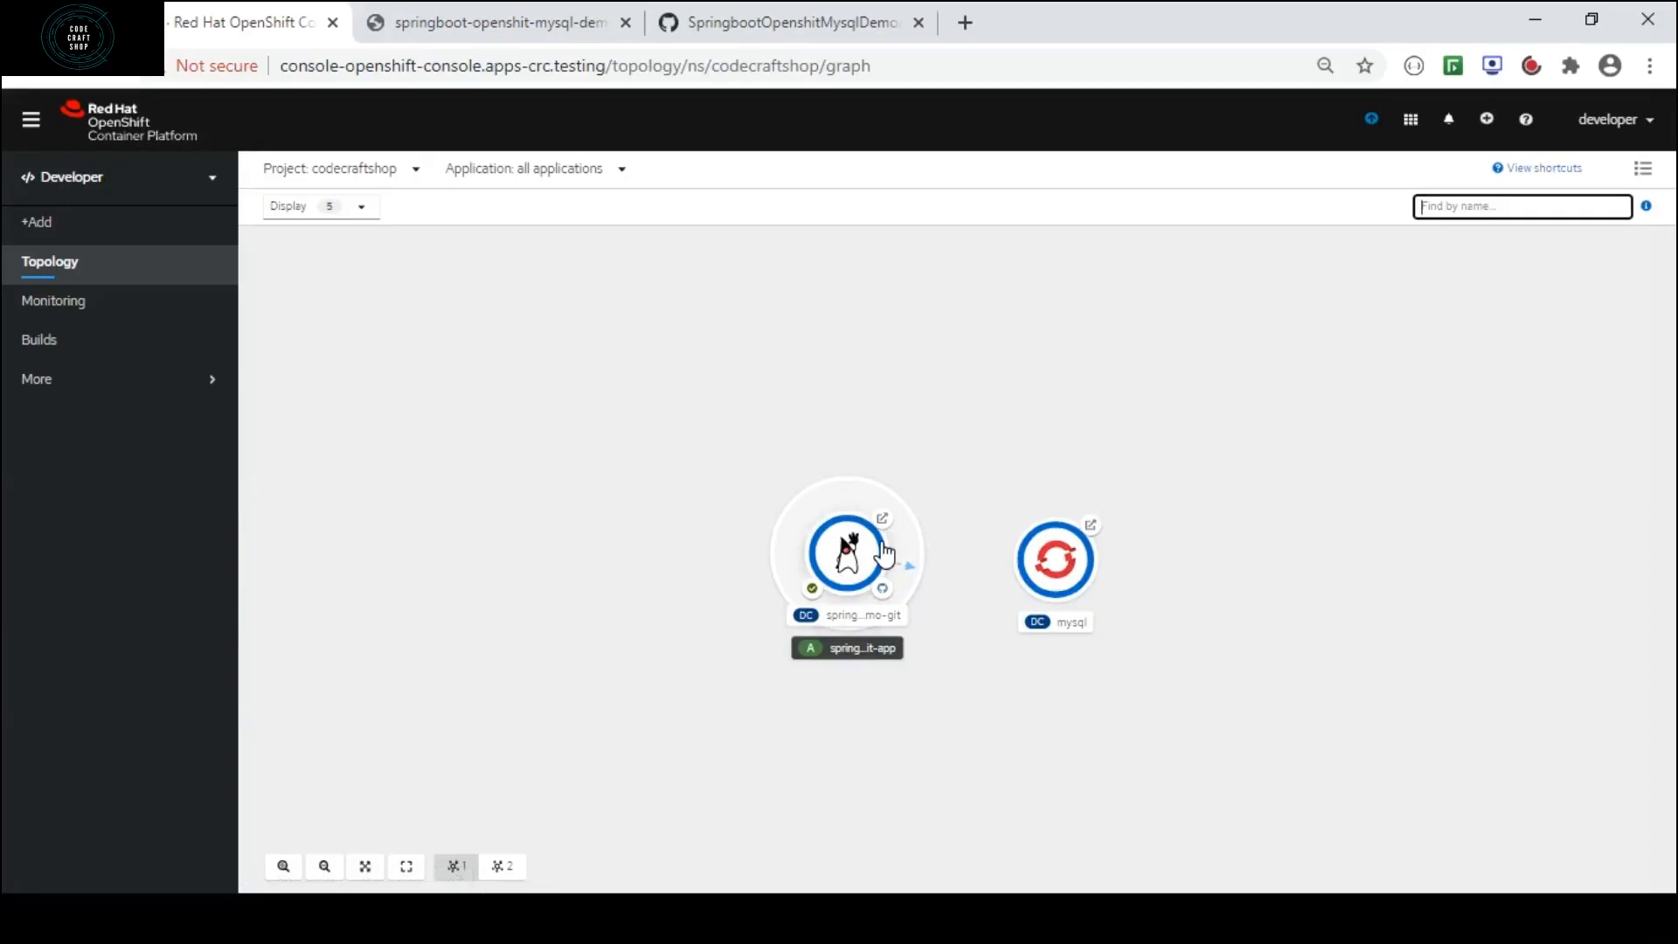
# Open the terminal of the running pod that belongs to the mysql deployment config.
pyautogui.click(1066, 567)
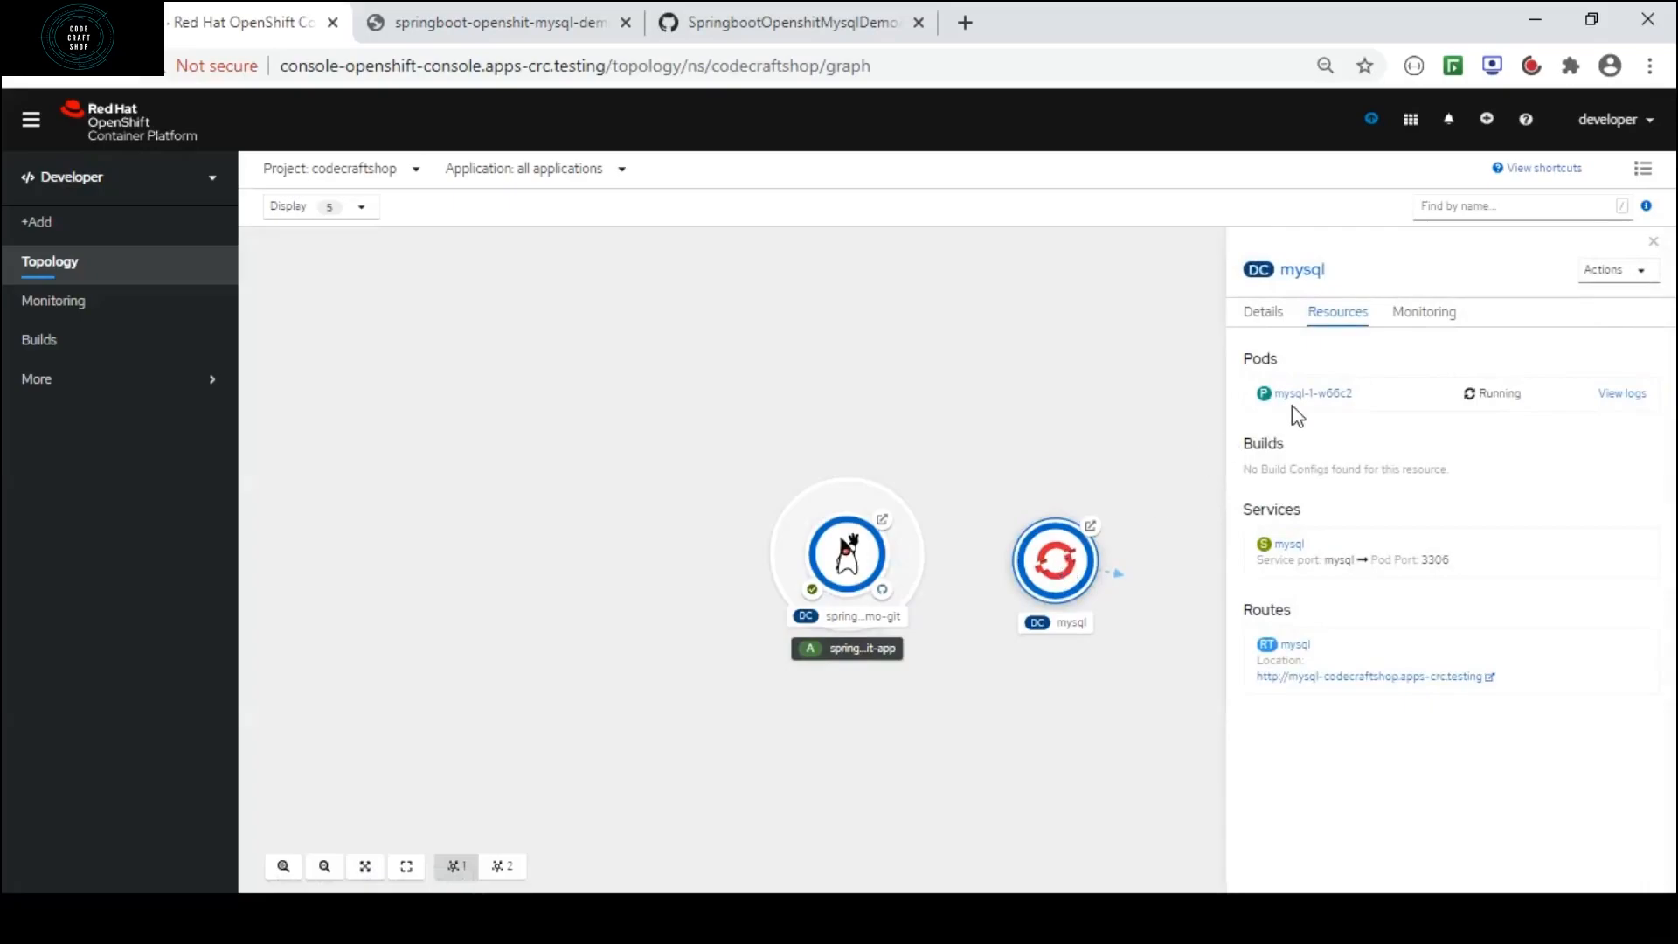
pyautogui.click(1314, 394)
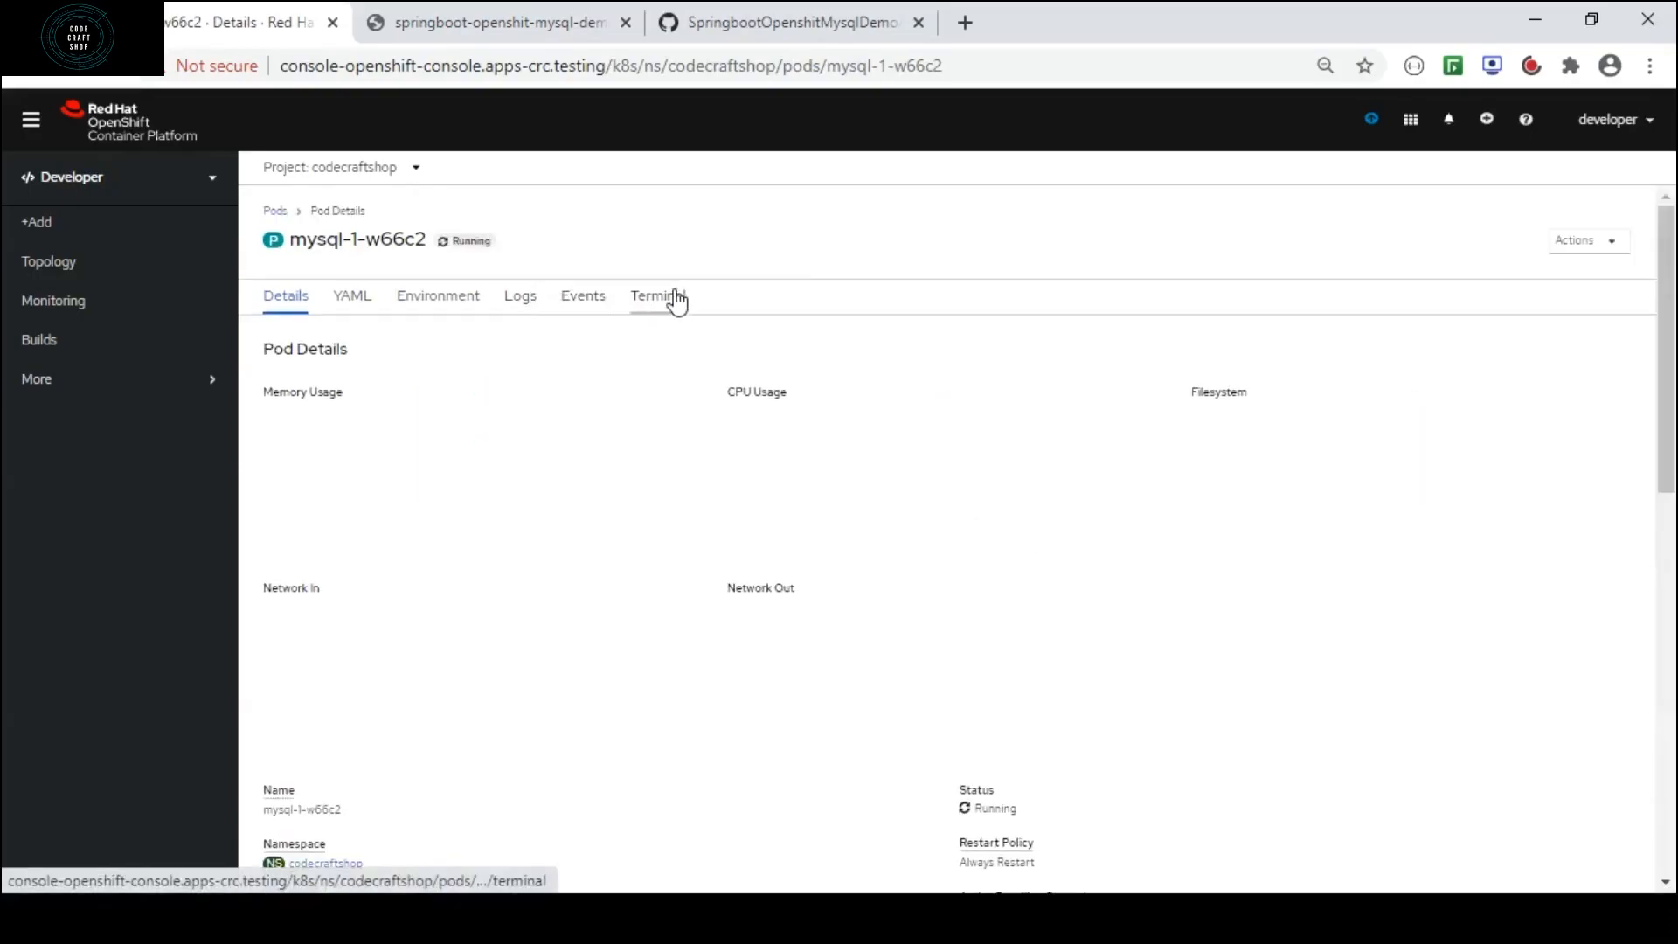
pyautogui.click(664, 306)
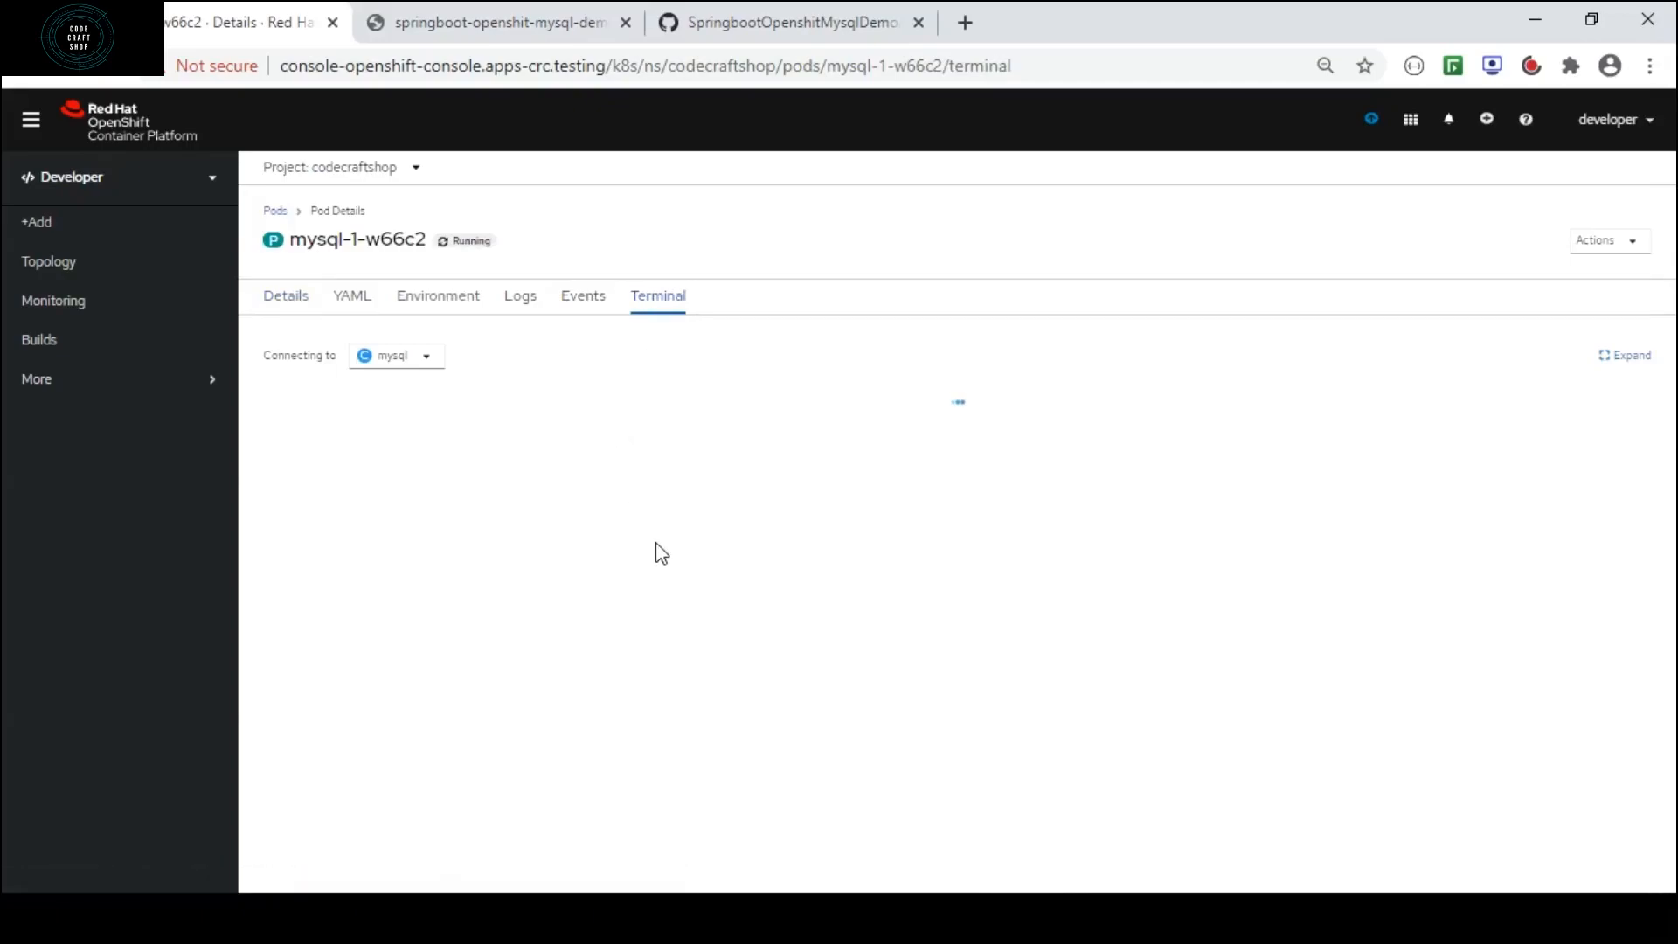
# Log in to the MySQL client as user codecraftshop with mysql -u codecraftshop -p, entering the account password.
pyautogui.write('mysql')
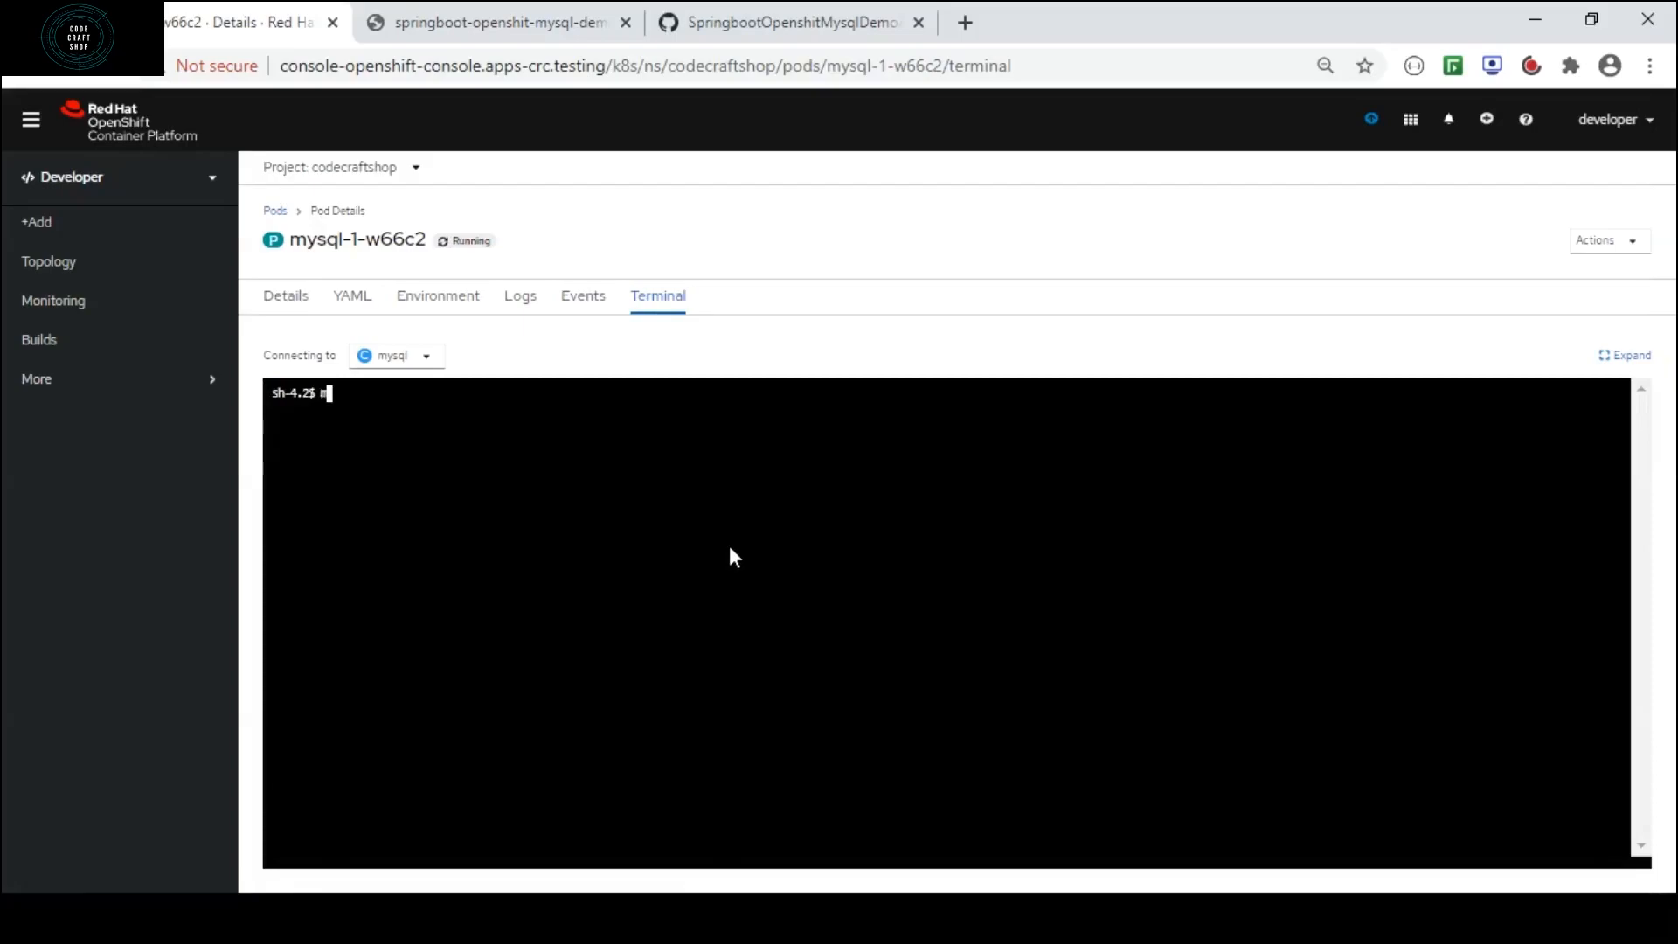
pyautogui.write(' -u codecraftshop -p')
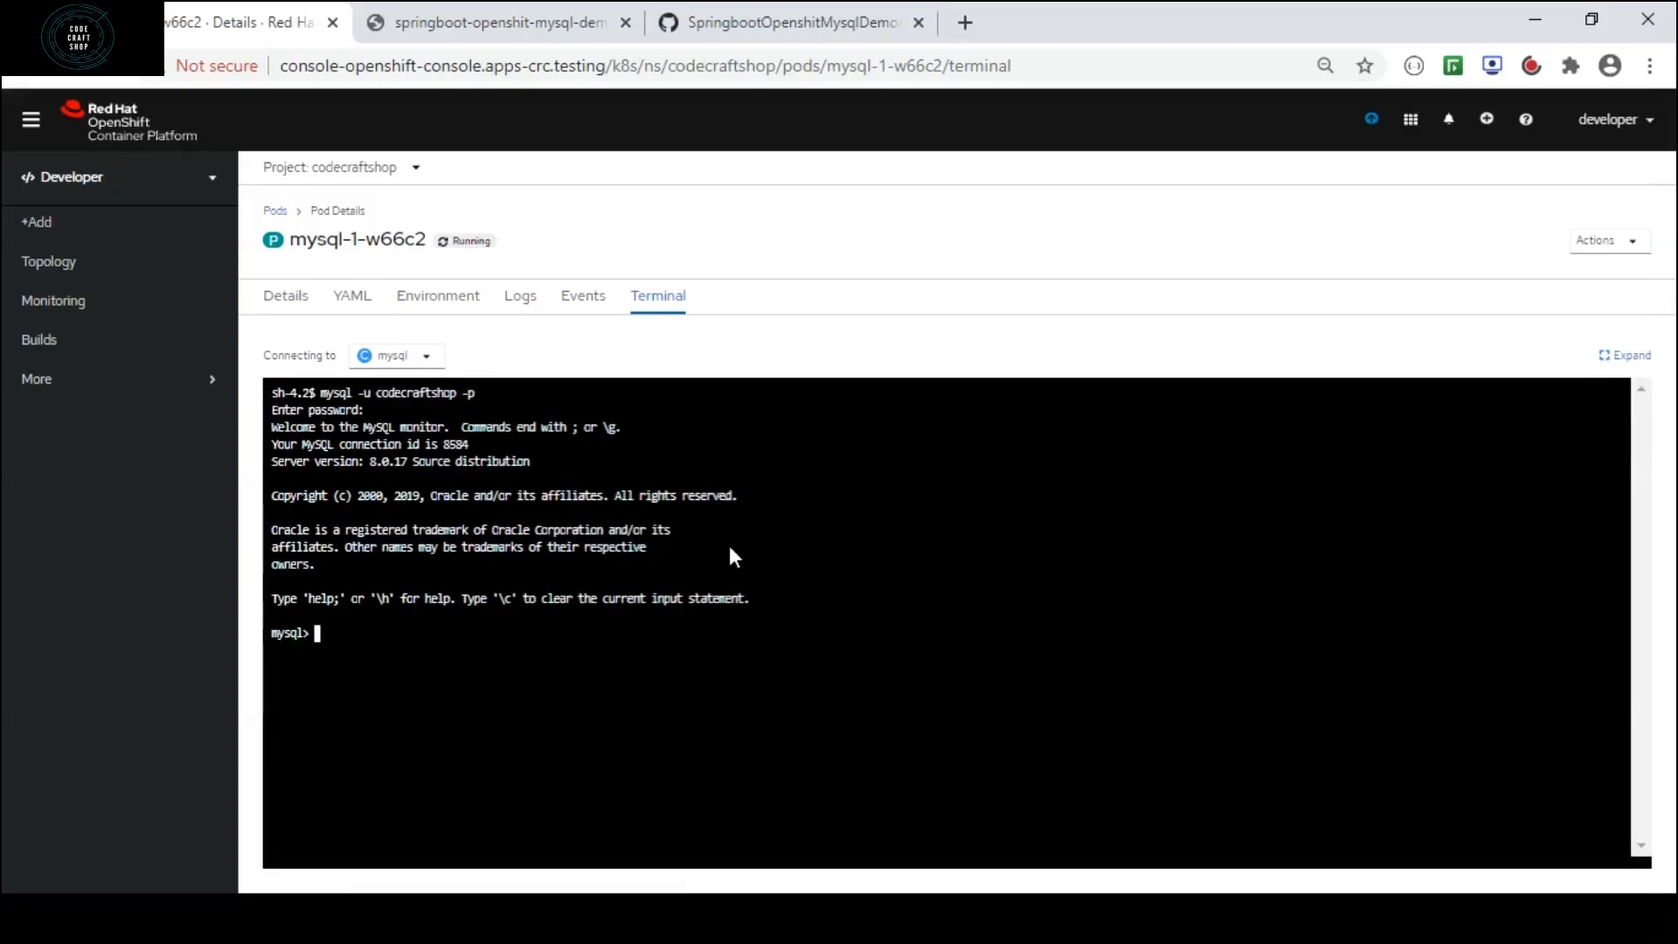
# Switch the MySQL session to the codecraftshopdb database.
pyautogui.write('use codecraftshopdb')
pyautogui.press('Return')
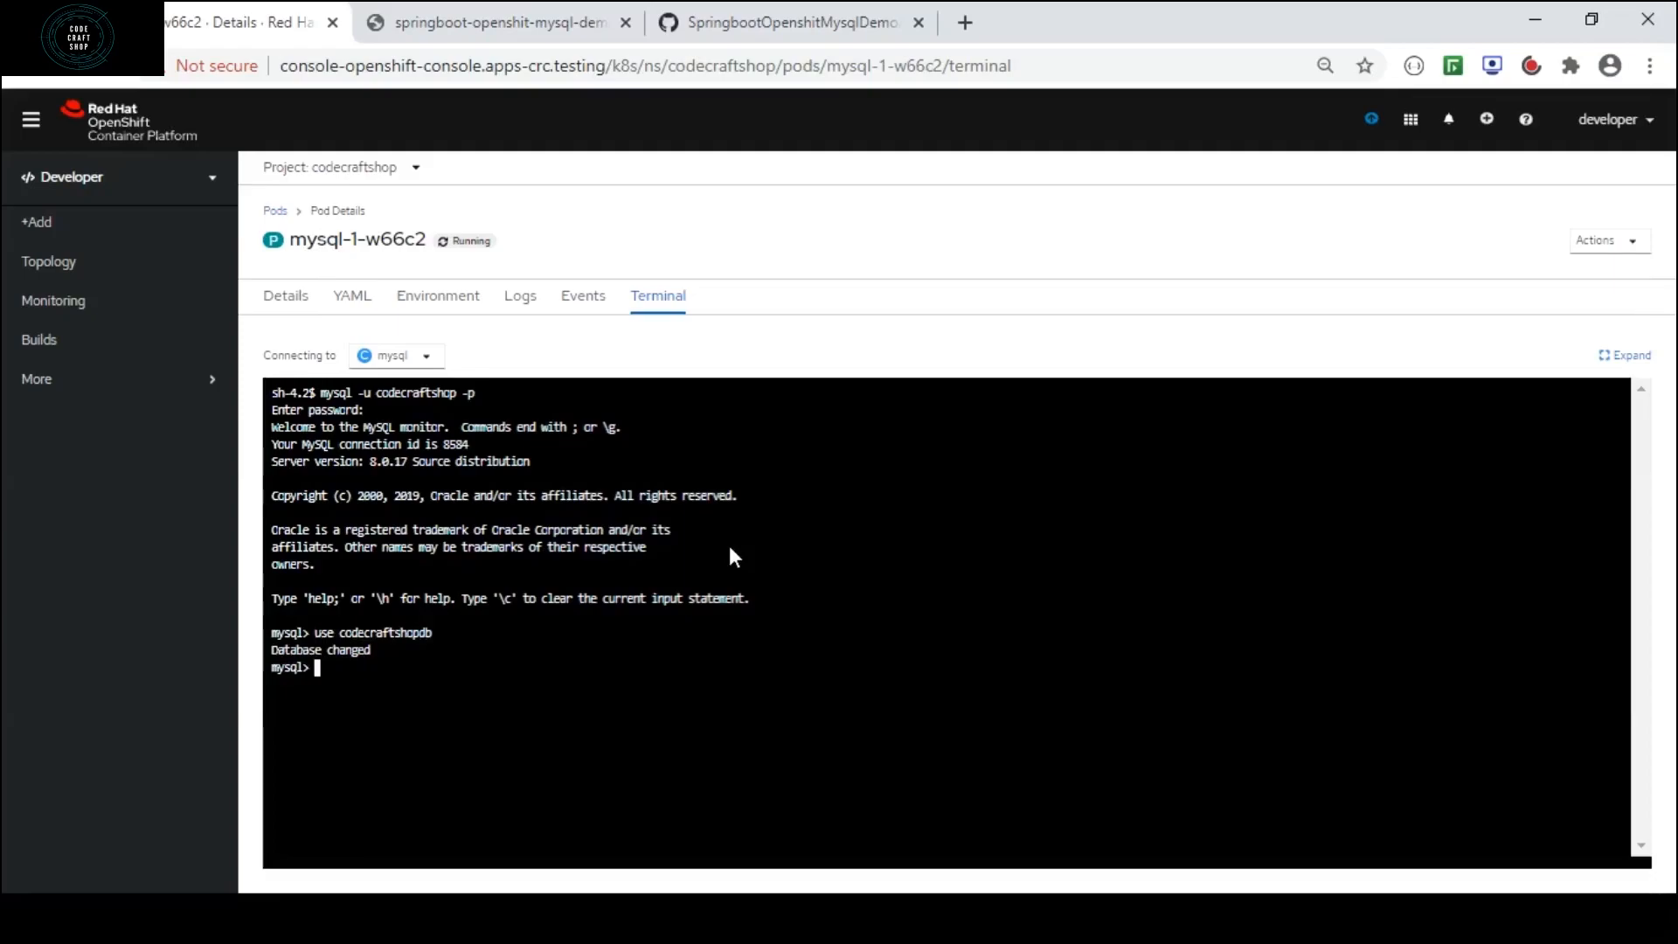
# Query all rows of the student table with select * from student;.
pyautogui.write('select * from student;')
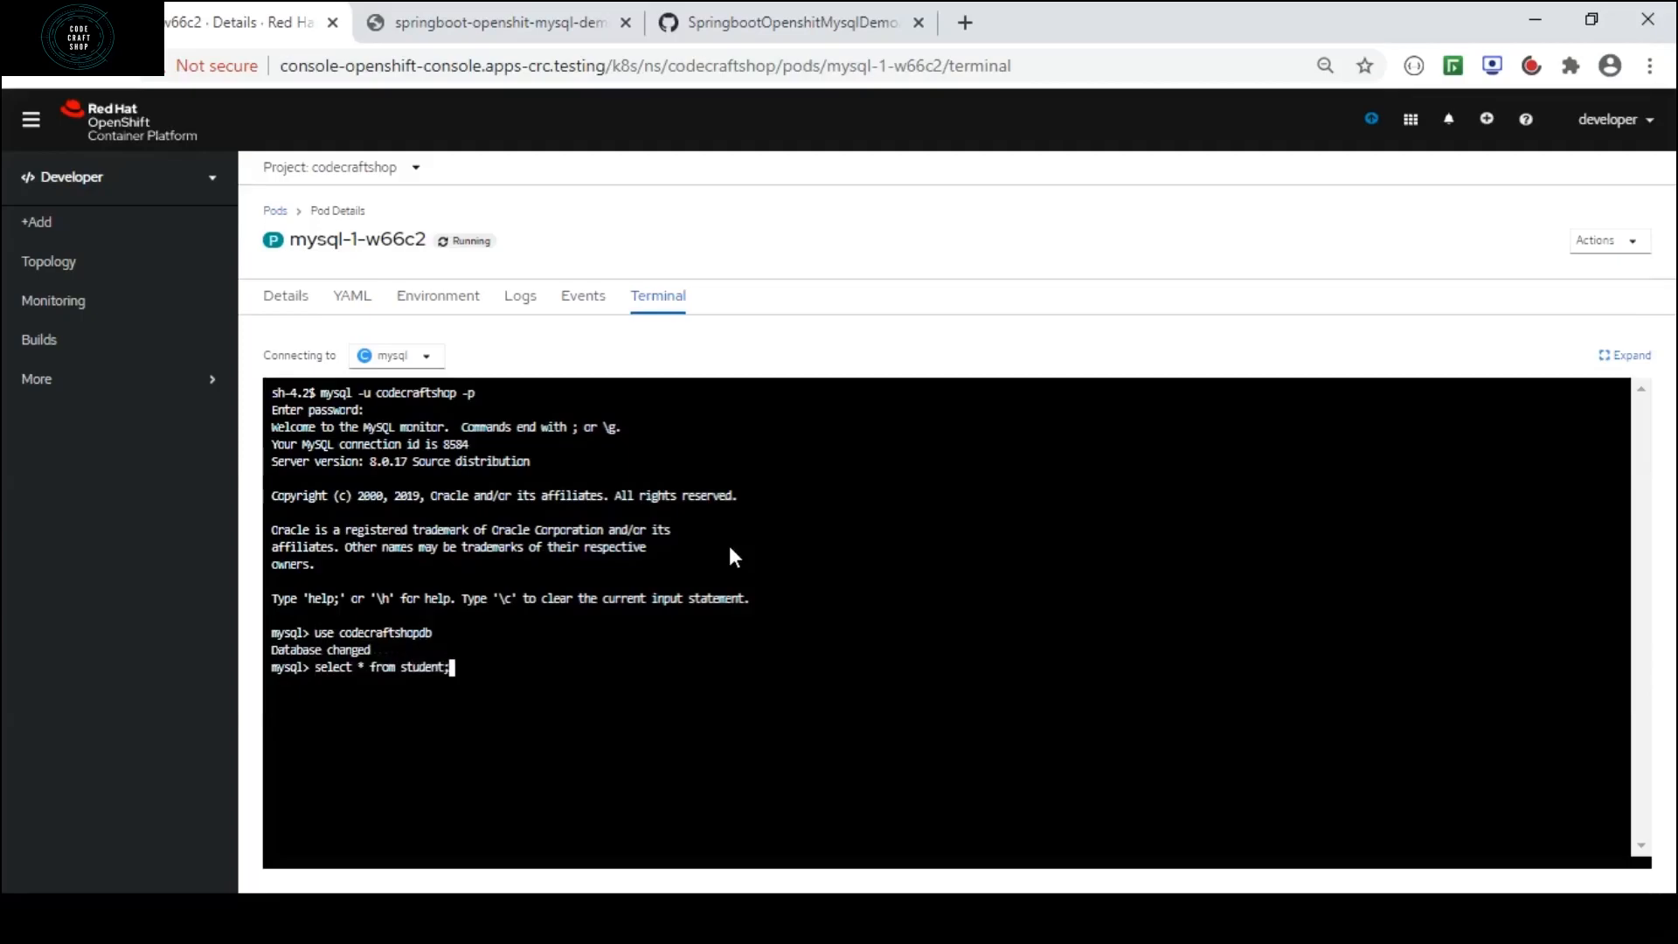
pyautogui.press('Return')
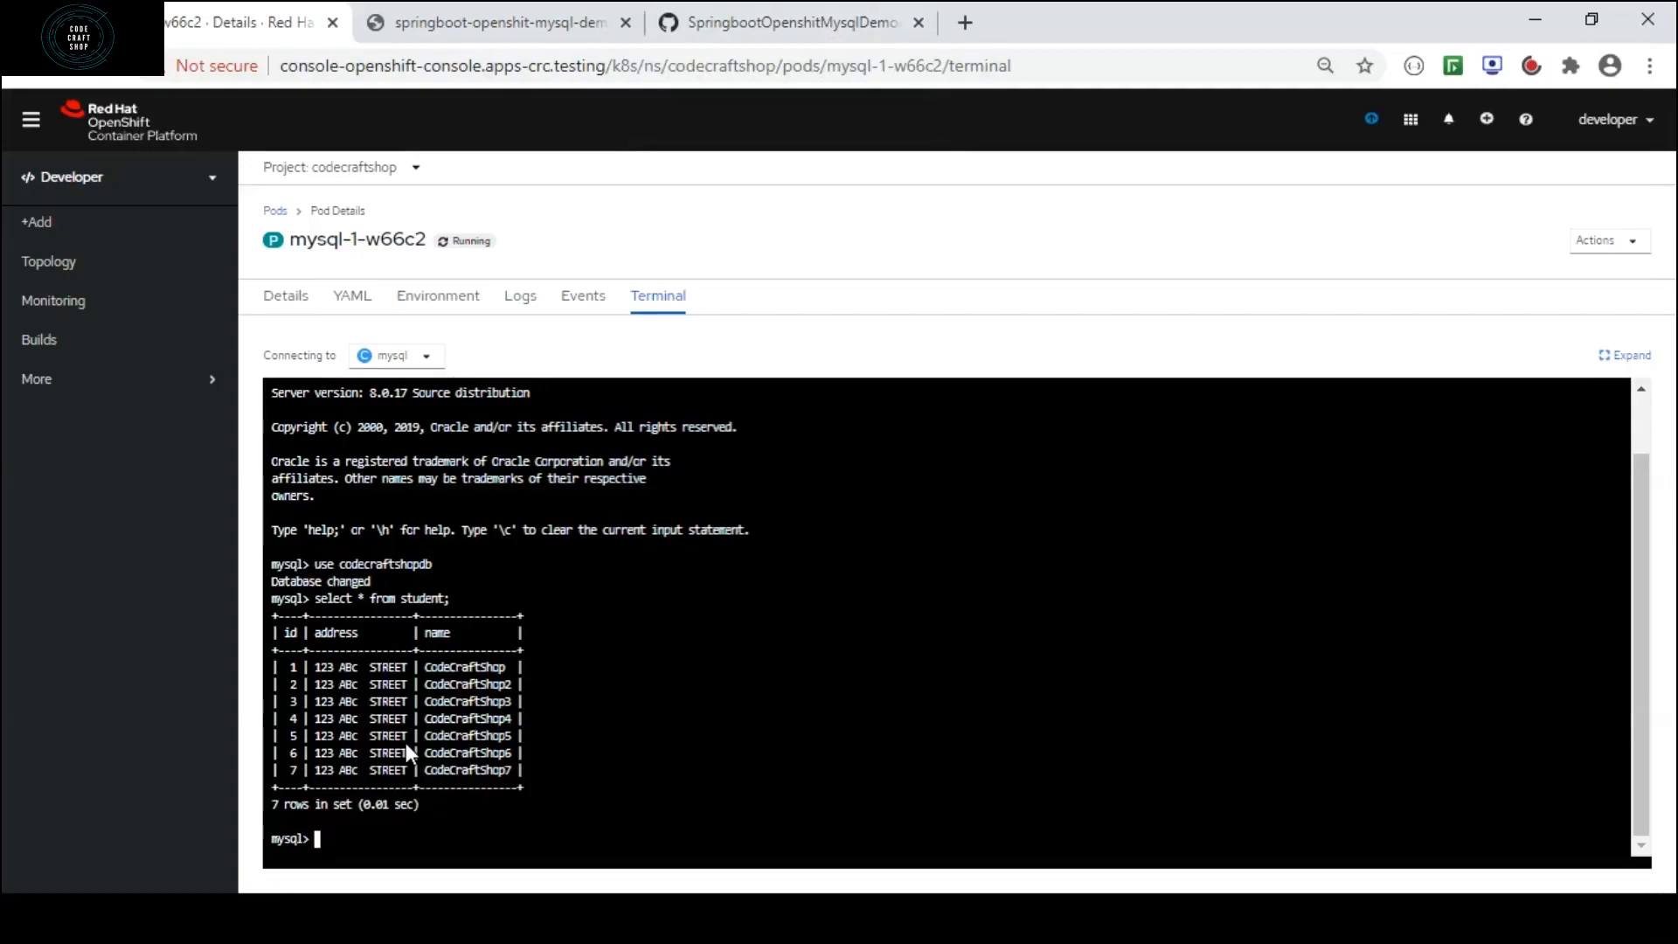
# Reload the Spring Boot application's /students page and compare its records through the end of the list with the table.
pyautogui.click(487, 31)
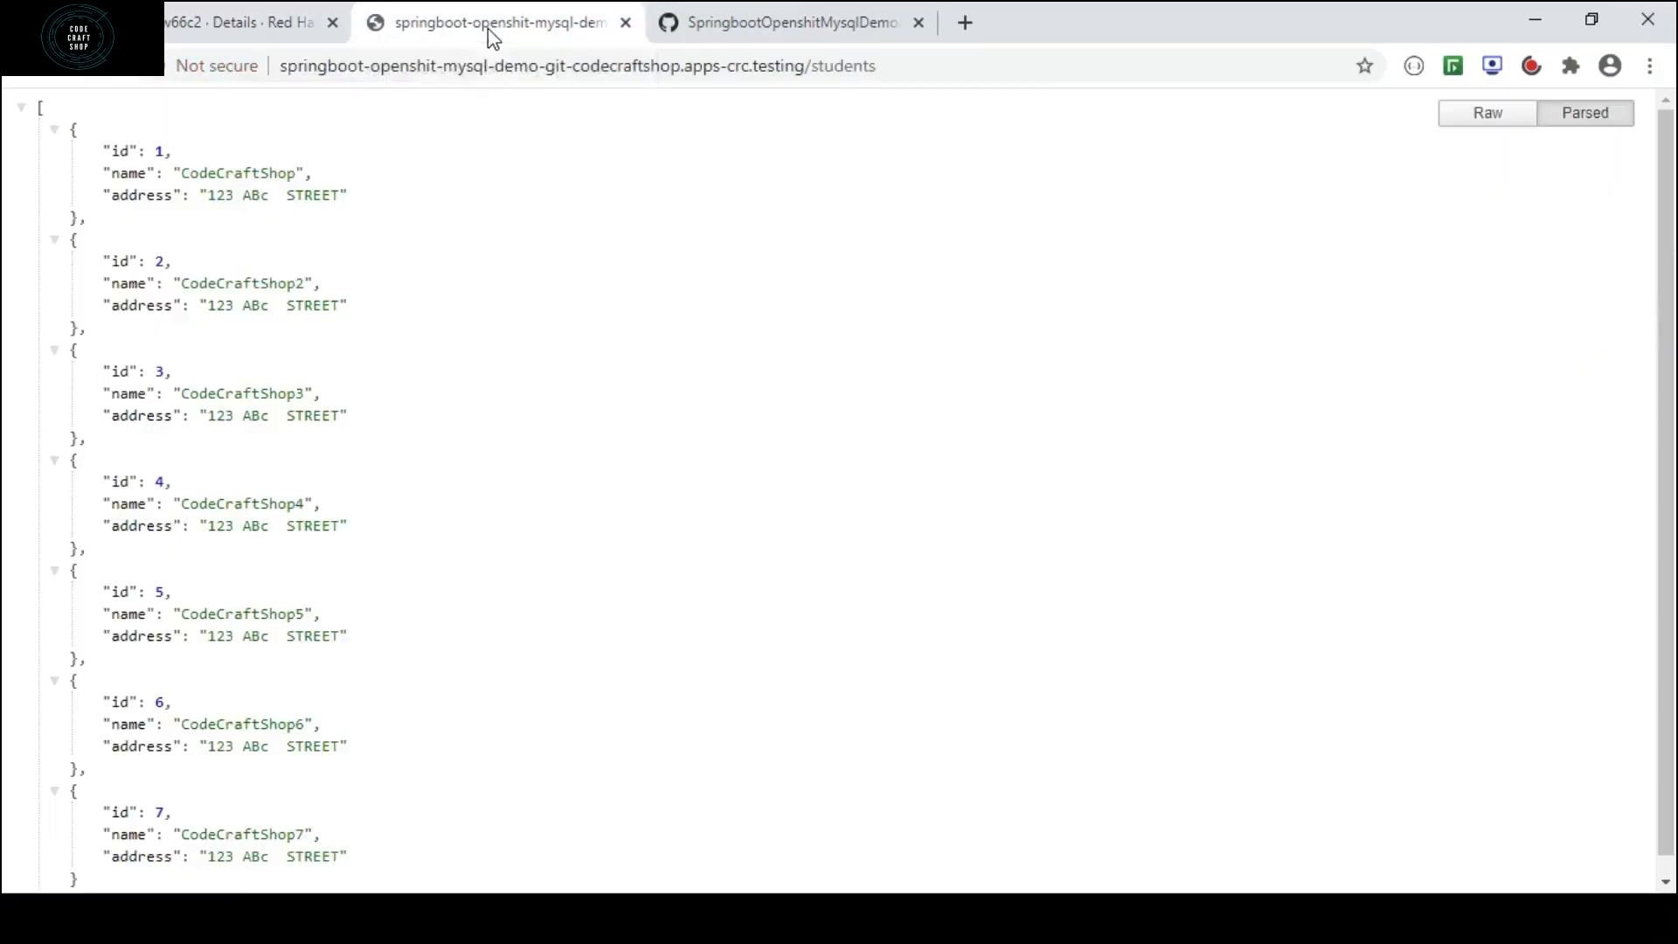
pyautogui.click(116, 66)
pyautogui.moveTo(1670, 259); pyautogui.dragTo(1673, 385)
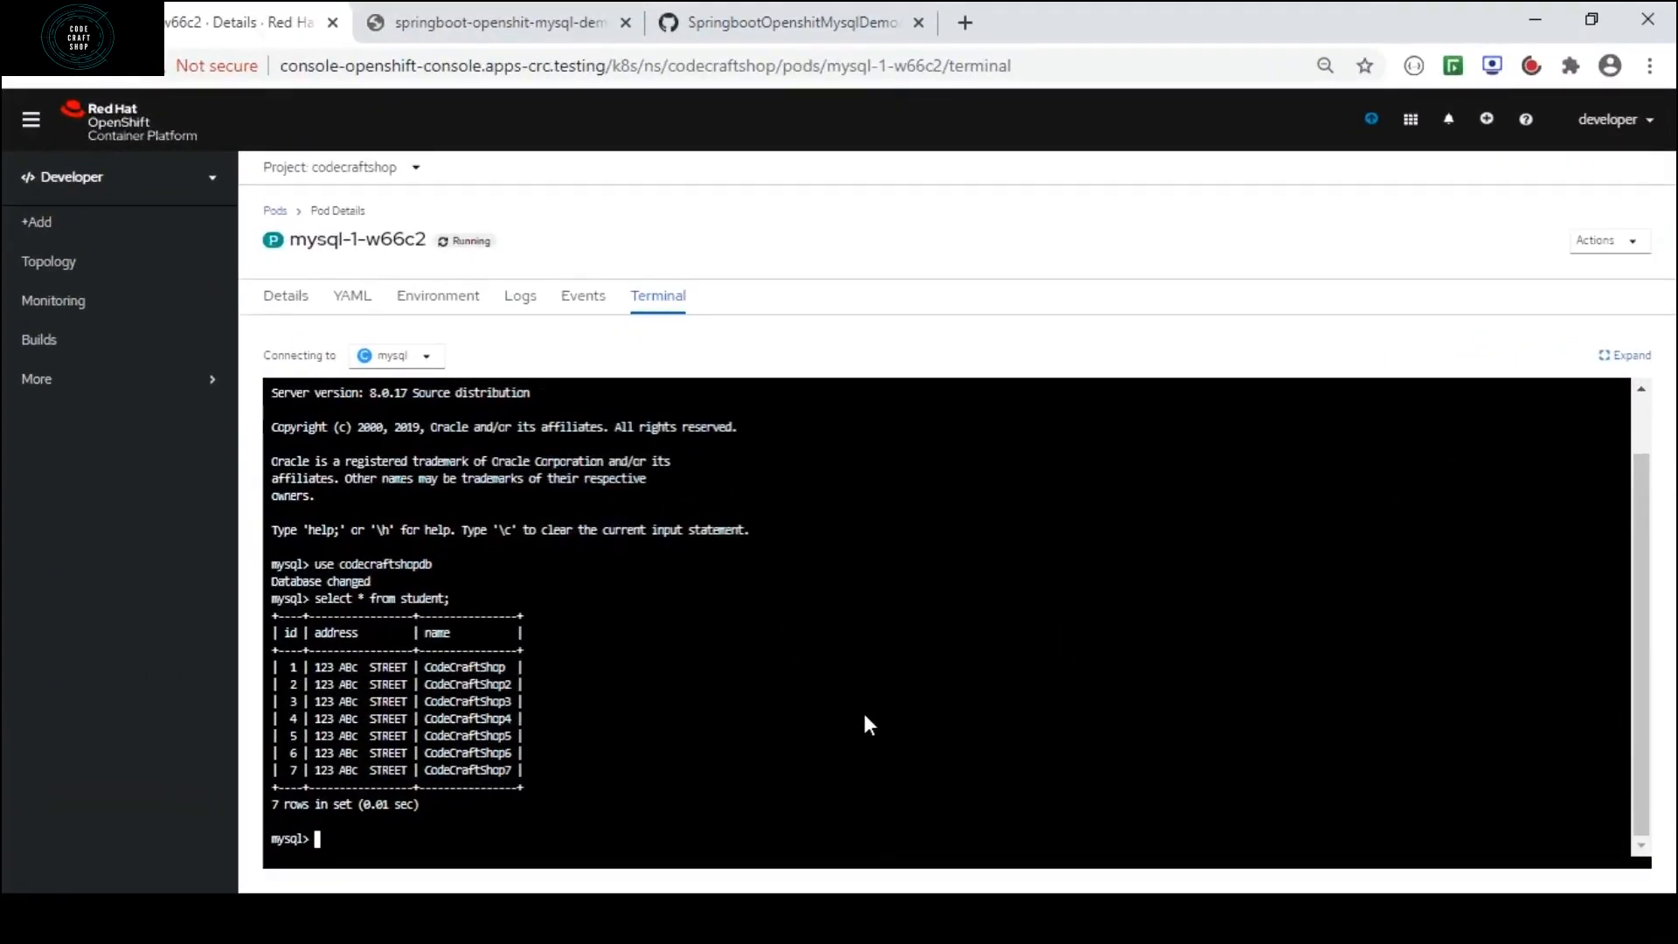
# In the pod terminal, paste and run the insert statement adding student id 8, name CodeCraftShop8, with its address.
pyautogui.rightClick(864, 716)
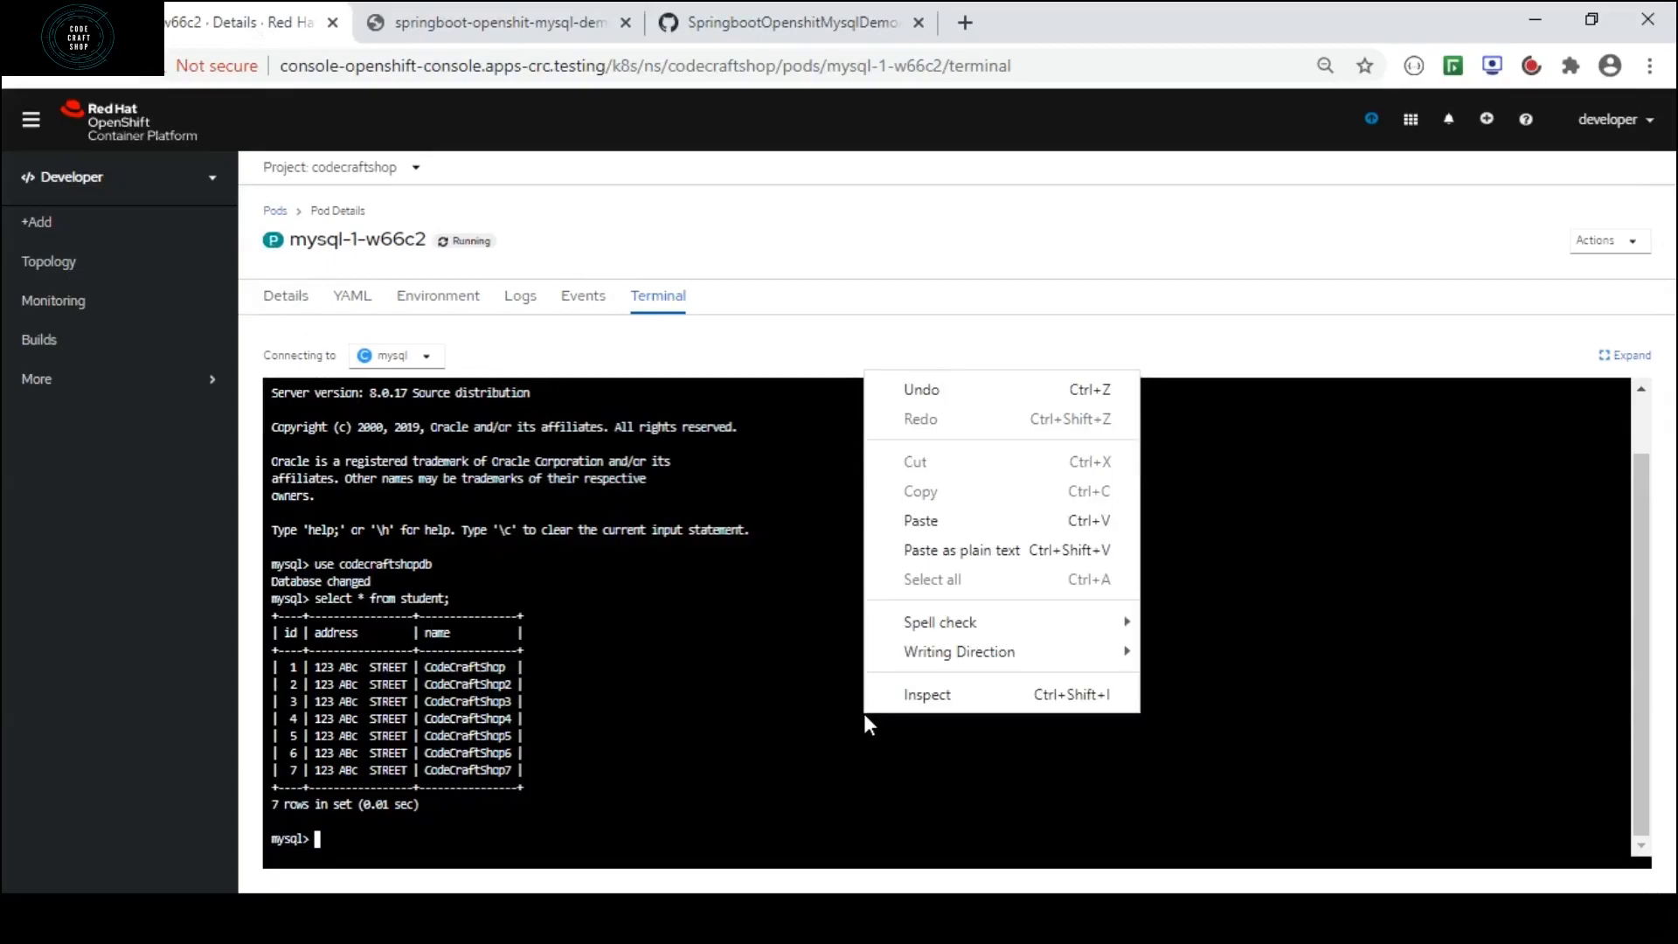
pyautogui.click(922, 521)
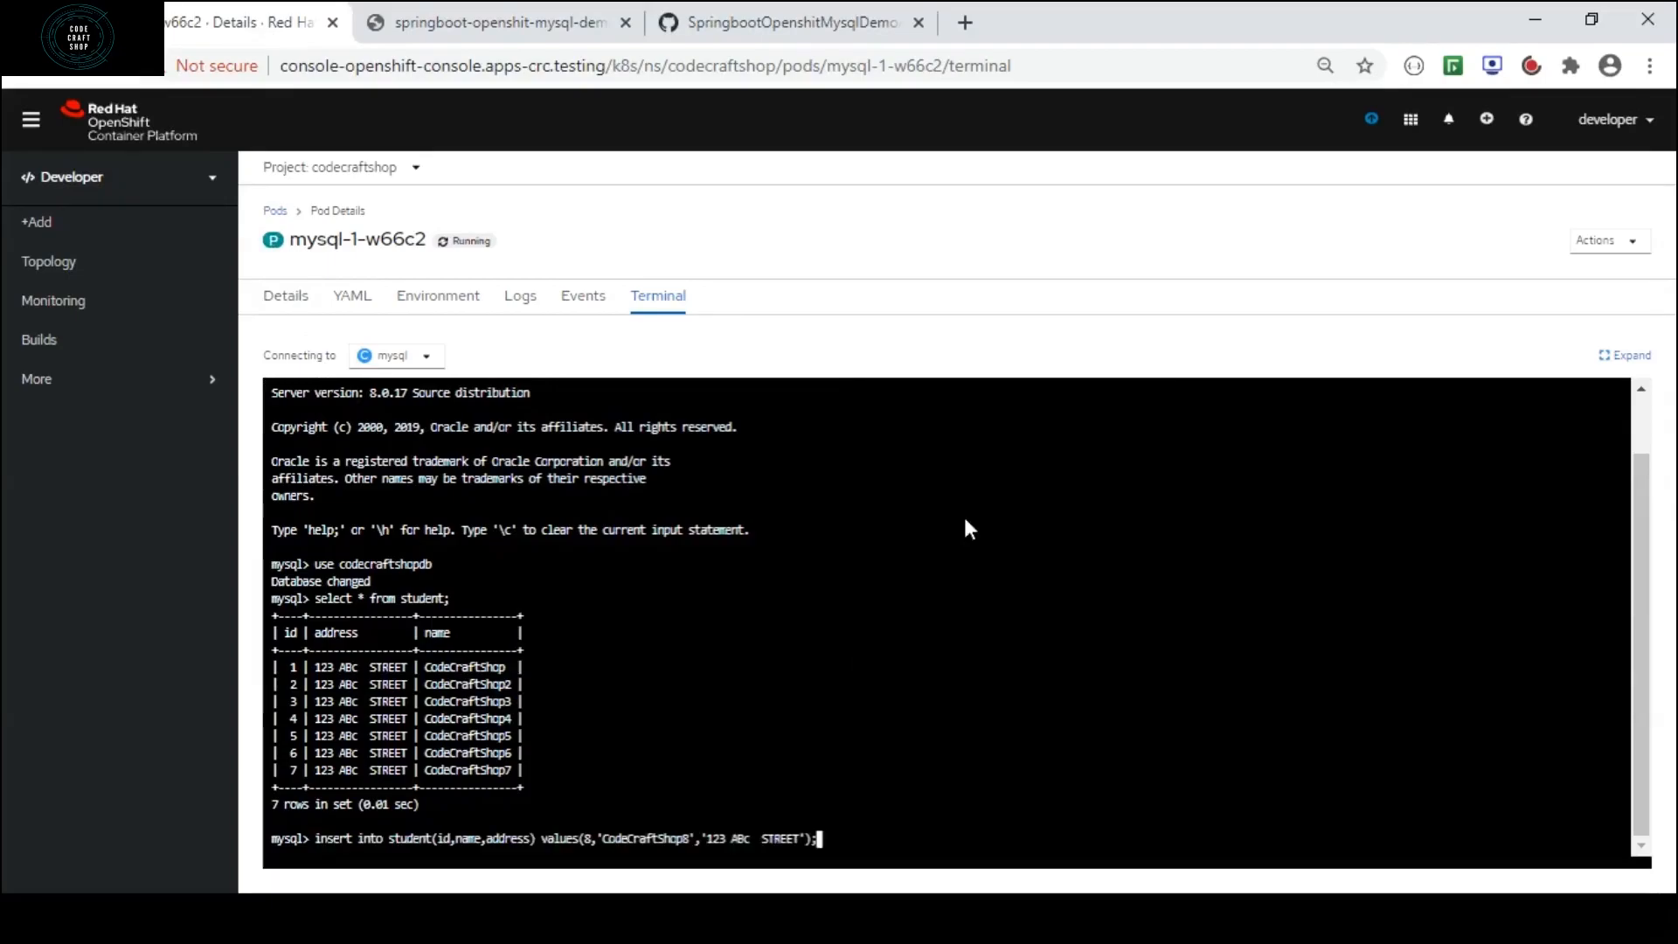
pyautogui.press('Return')
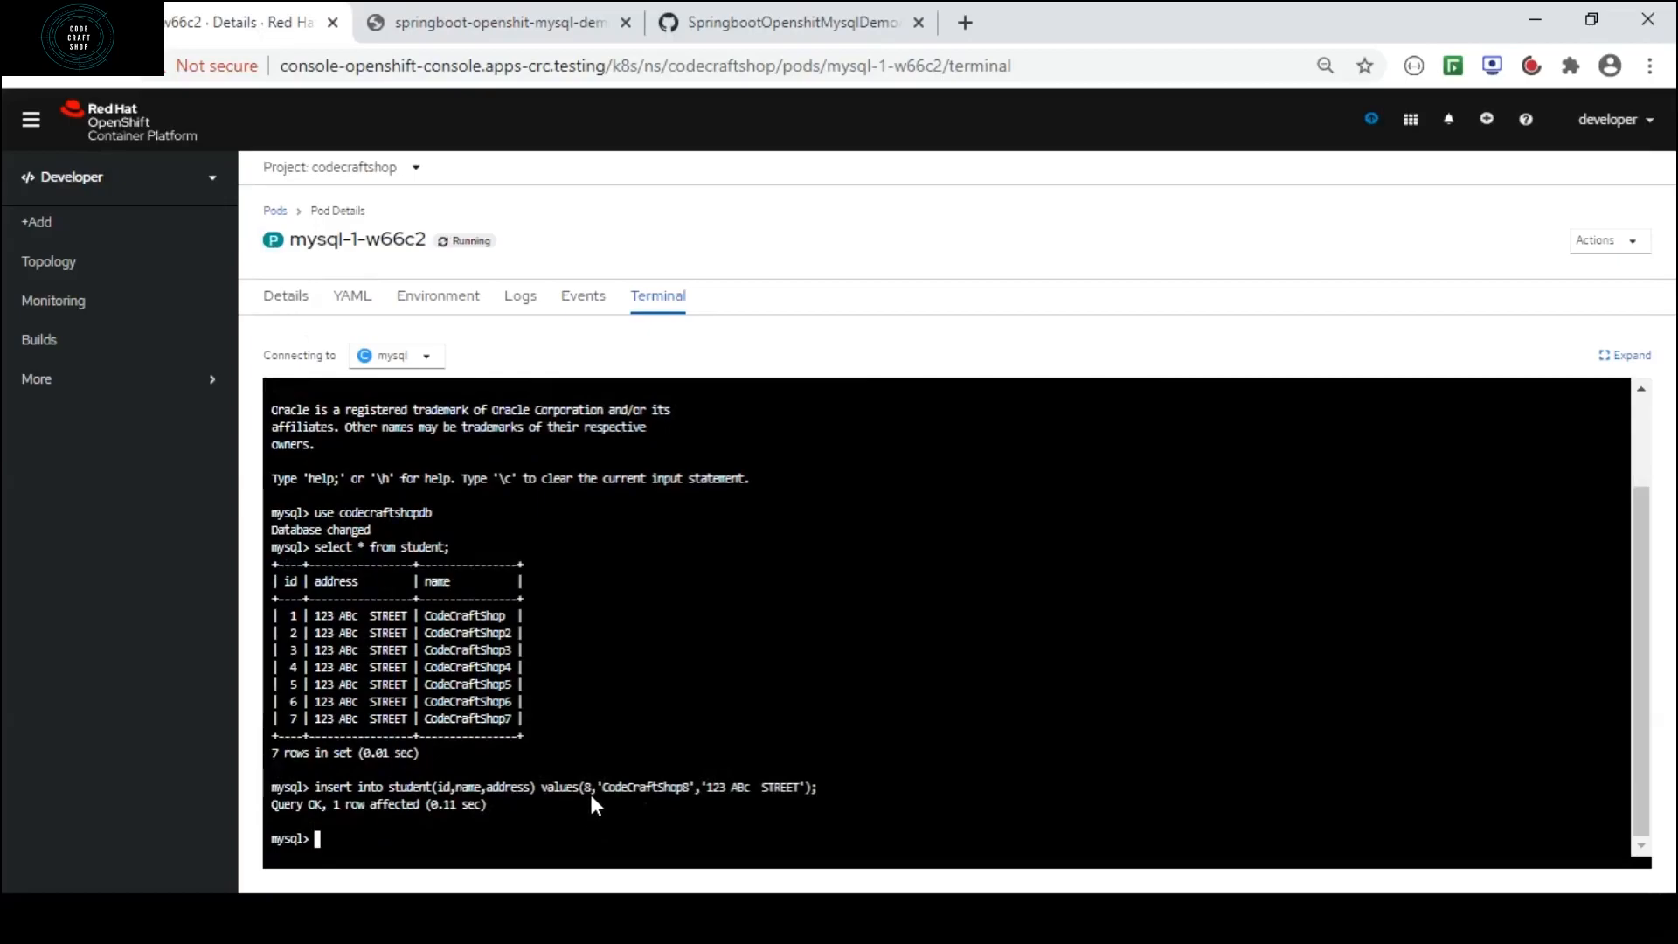
# Run select * from student; again to check the table for the inserted row.
pyautogui.press('Up')
pyautogui.press('Up')
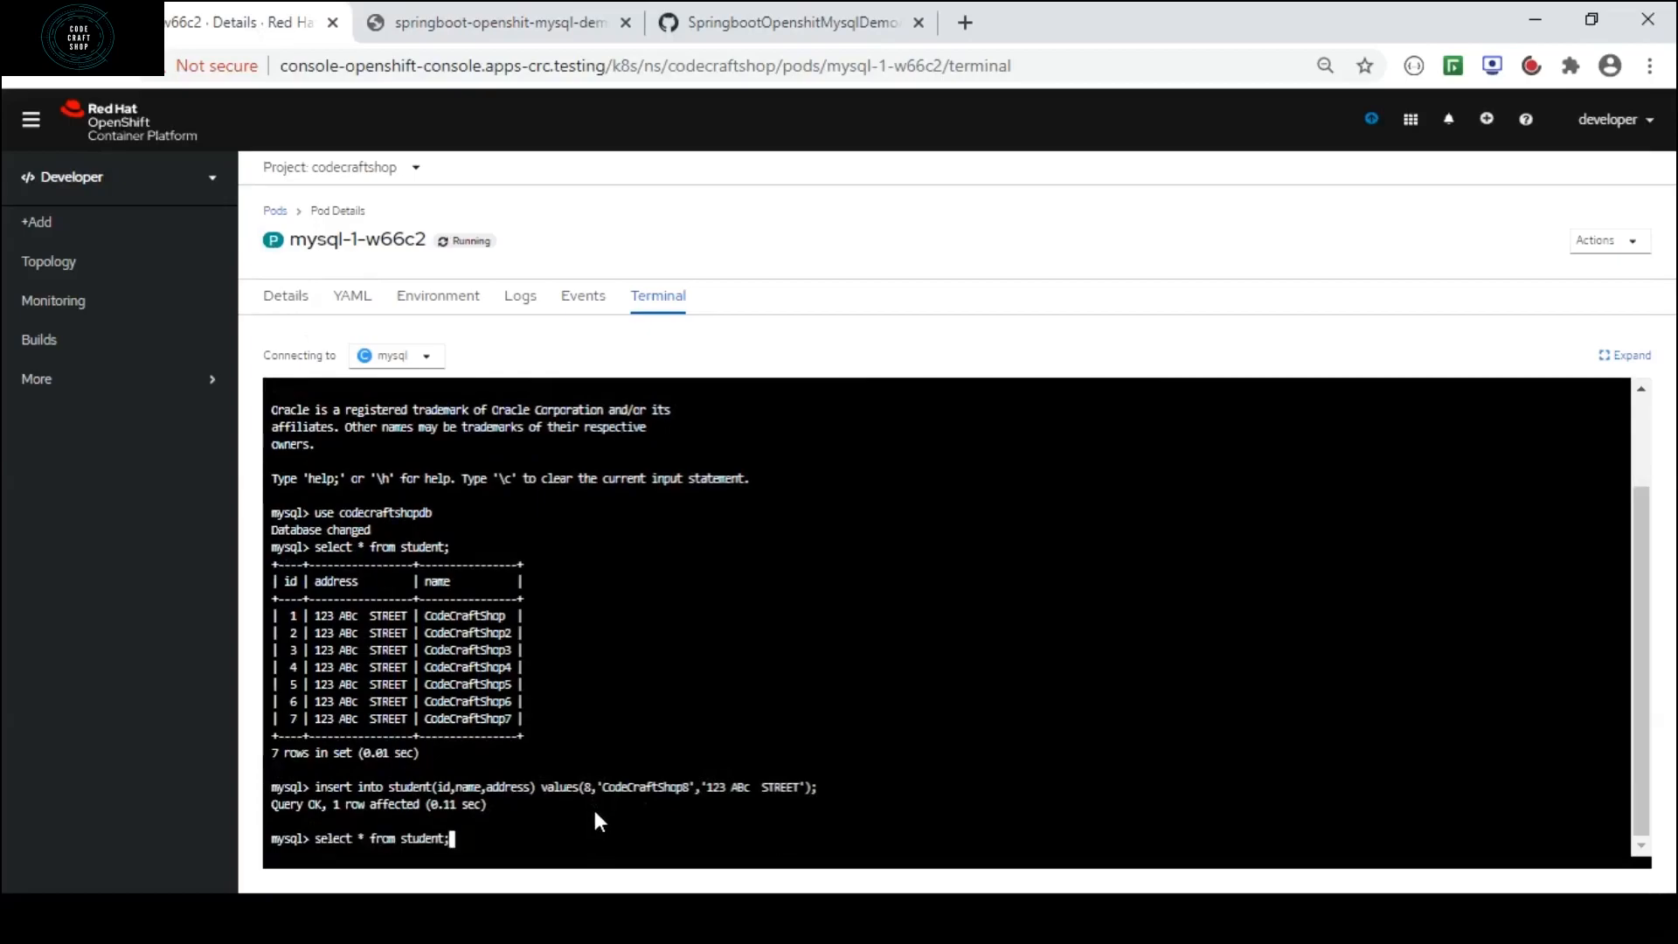
pyautogui.press('Return')
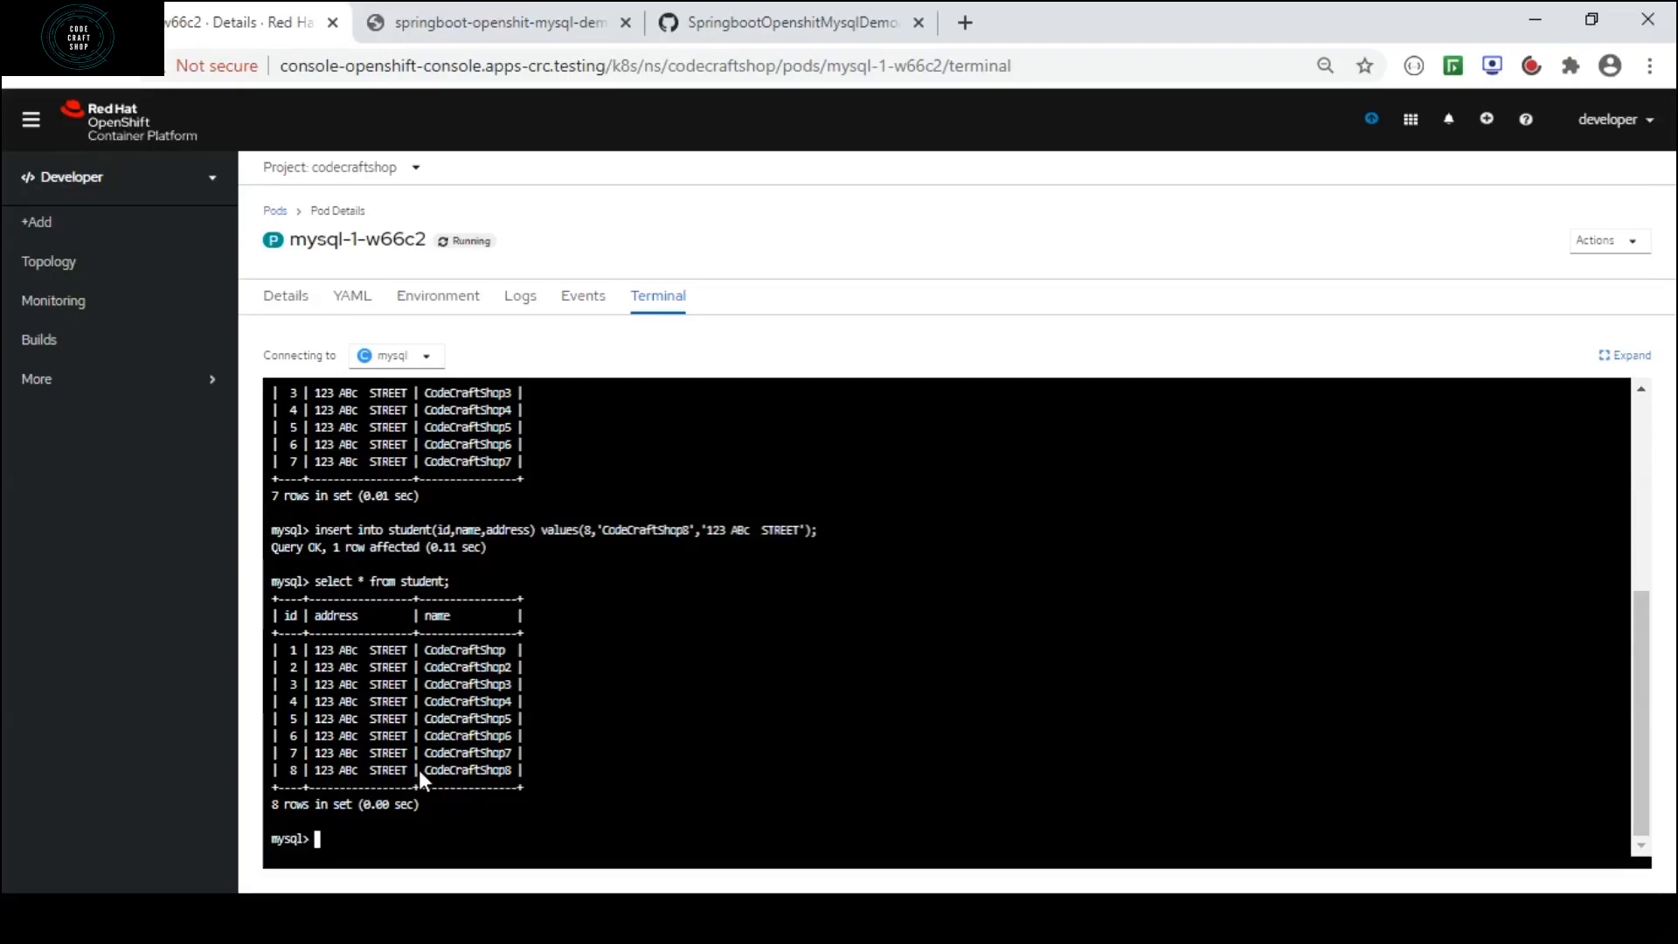
# Refresh the application's /students page and examine the record with id 8 at the end of the list.
pyautogui.click(505, 24)
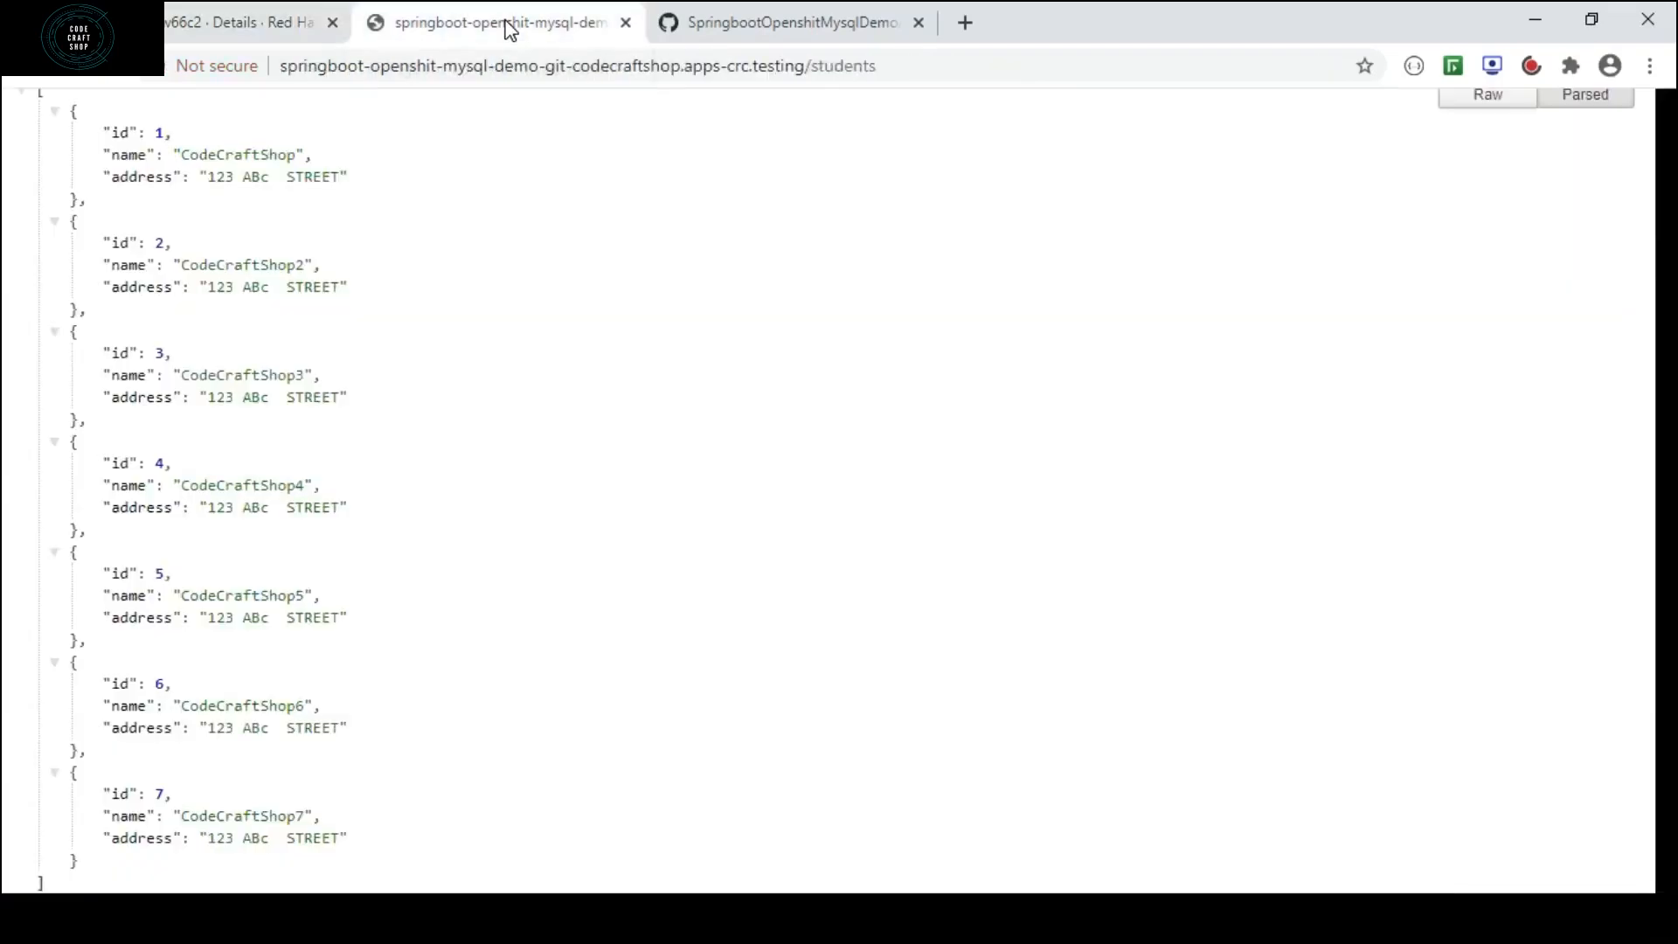
pyautogui.click(105, 71)
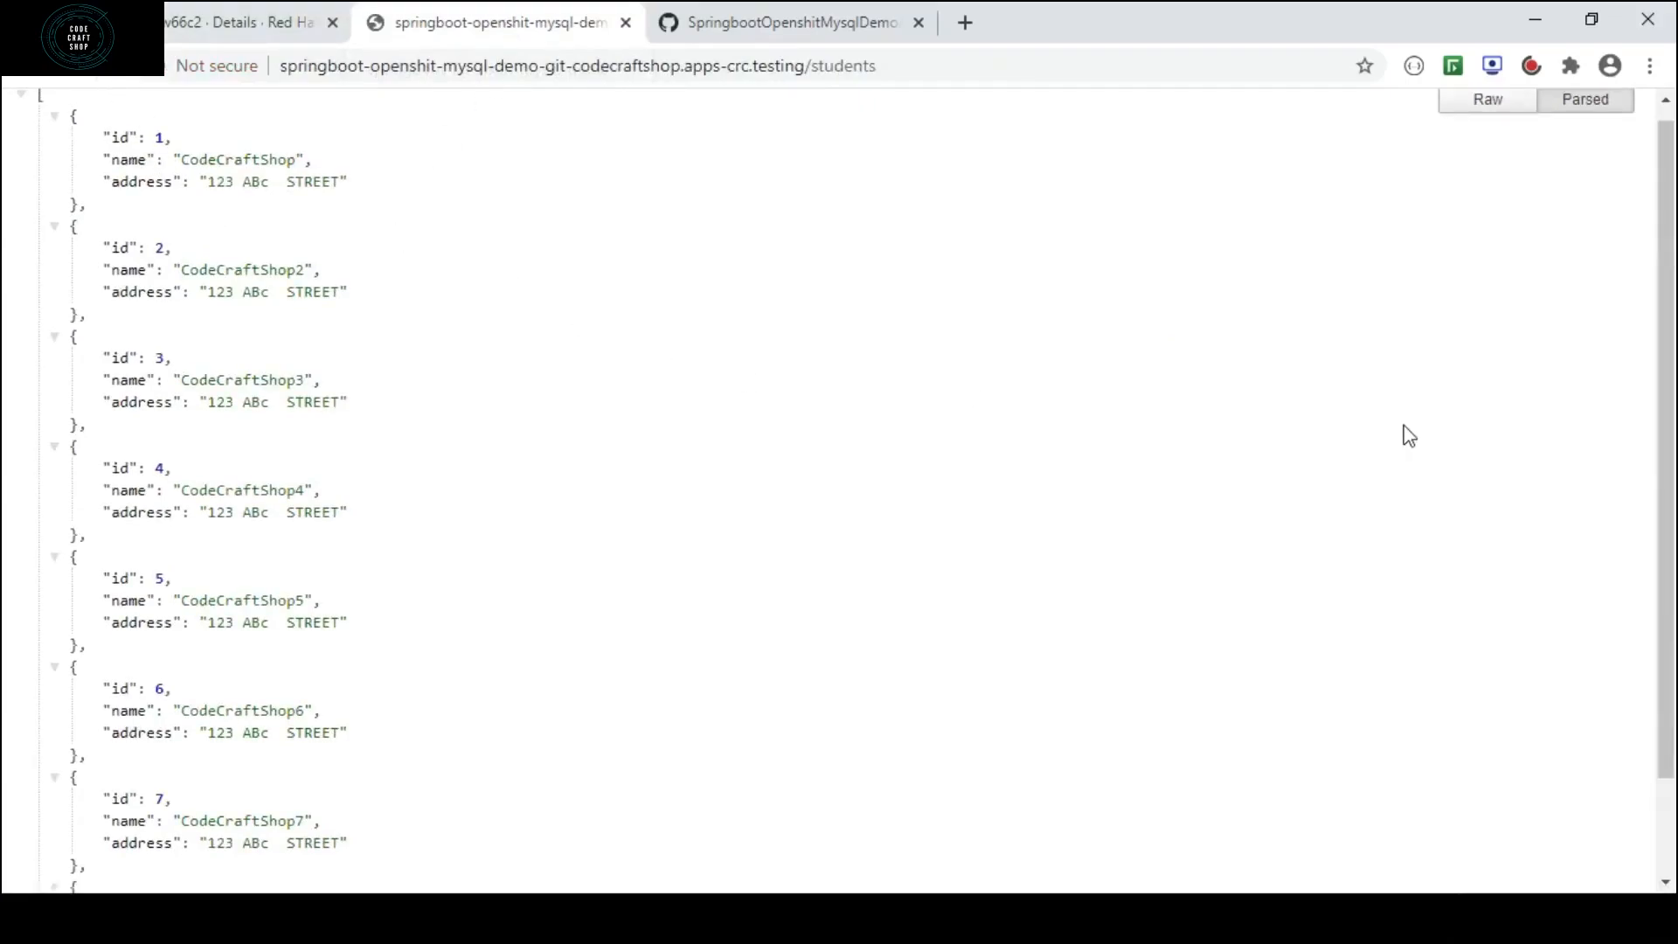
pyautogui.moveTo(1669, 198); pyautogui.dragTo(1669, 300)
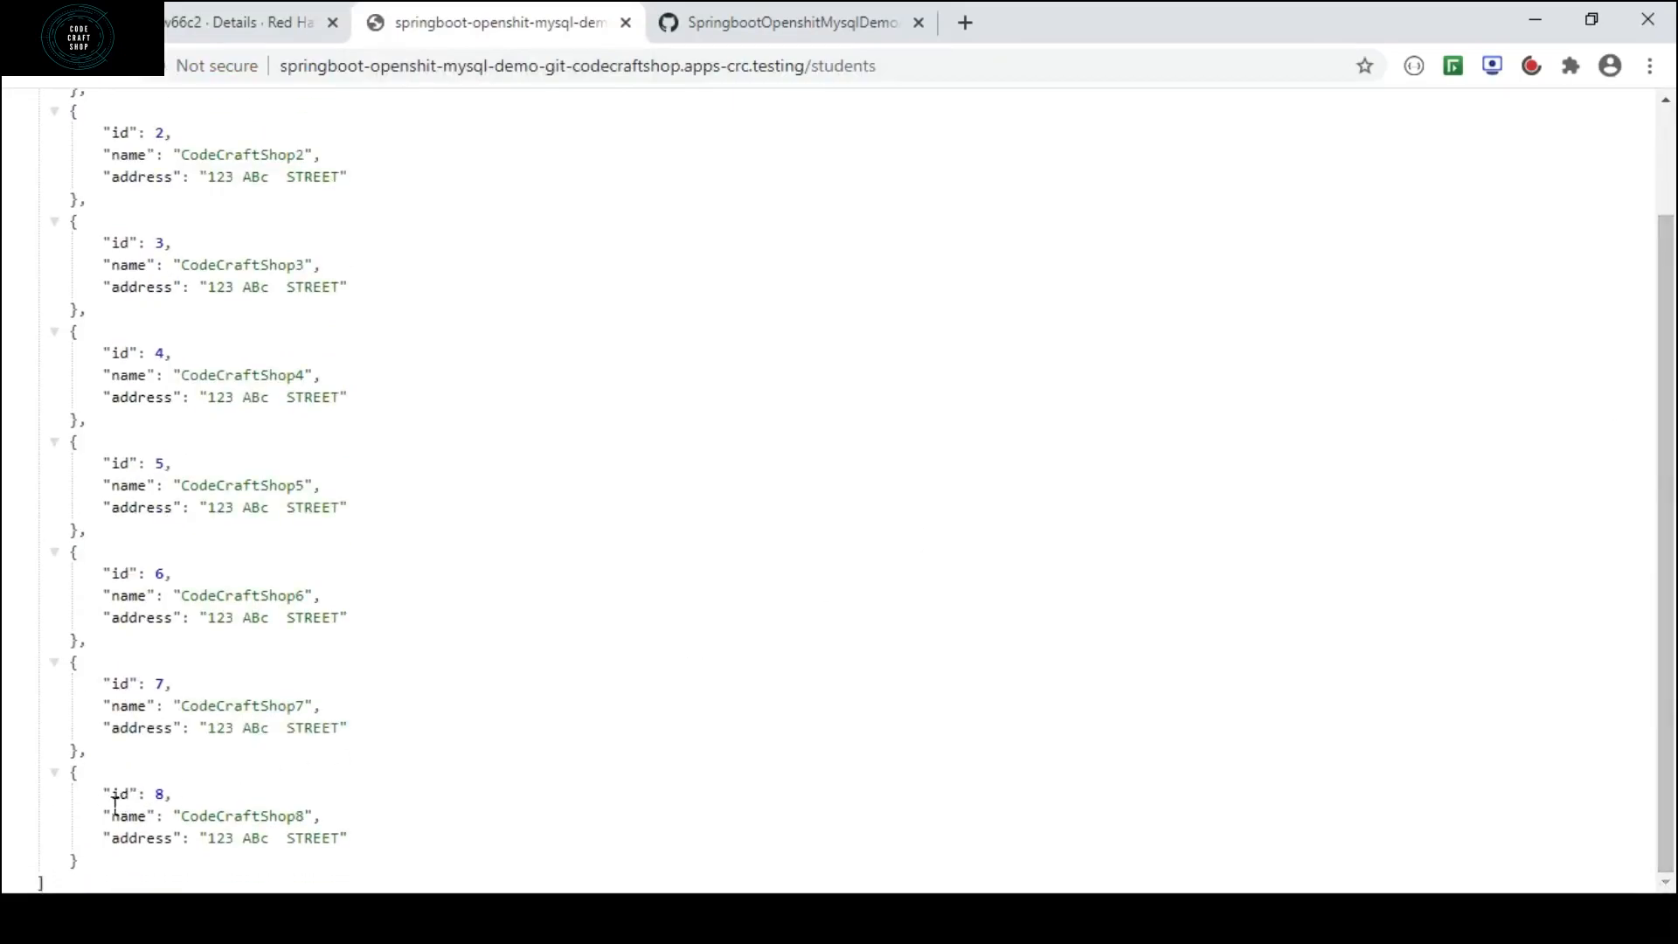
pyautogui.moveTo(107, 795); pyautogui.dragTo(352, 844)
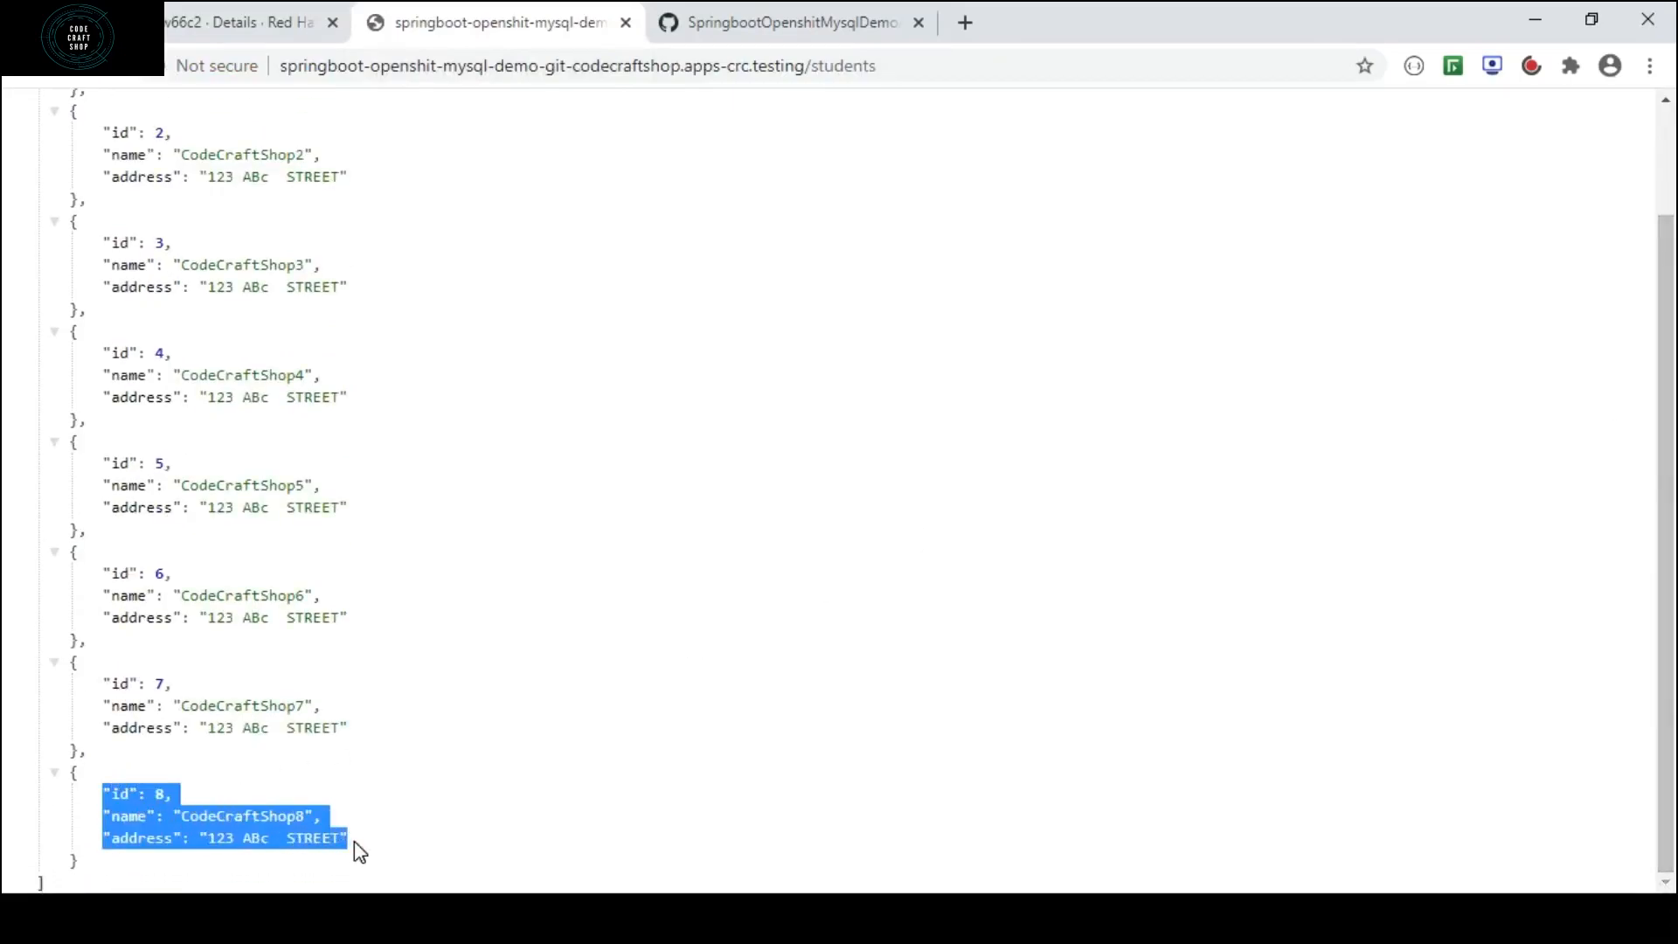
pyautogui.click(354, 841)
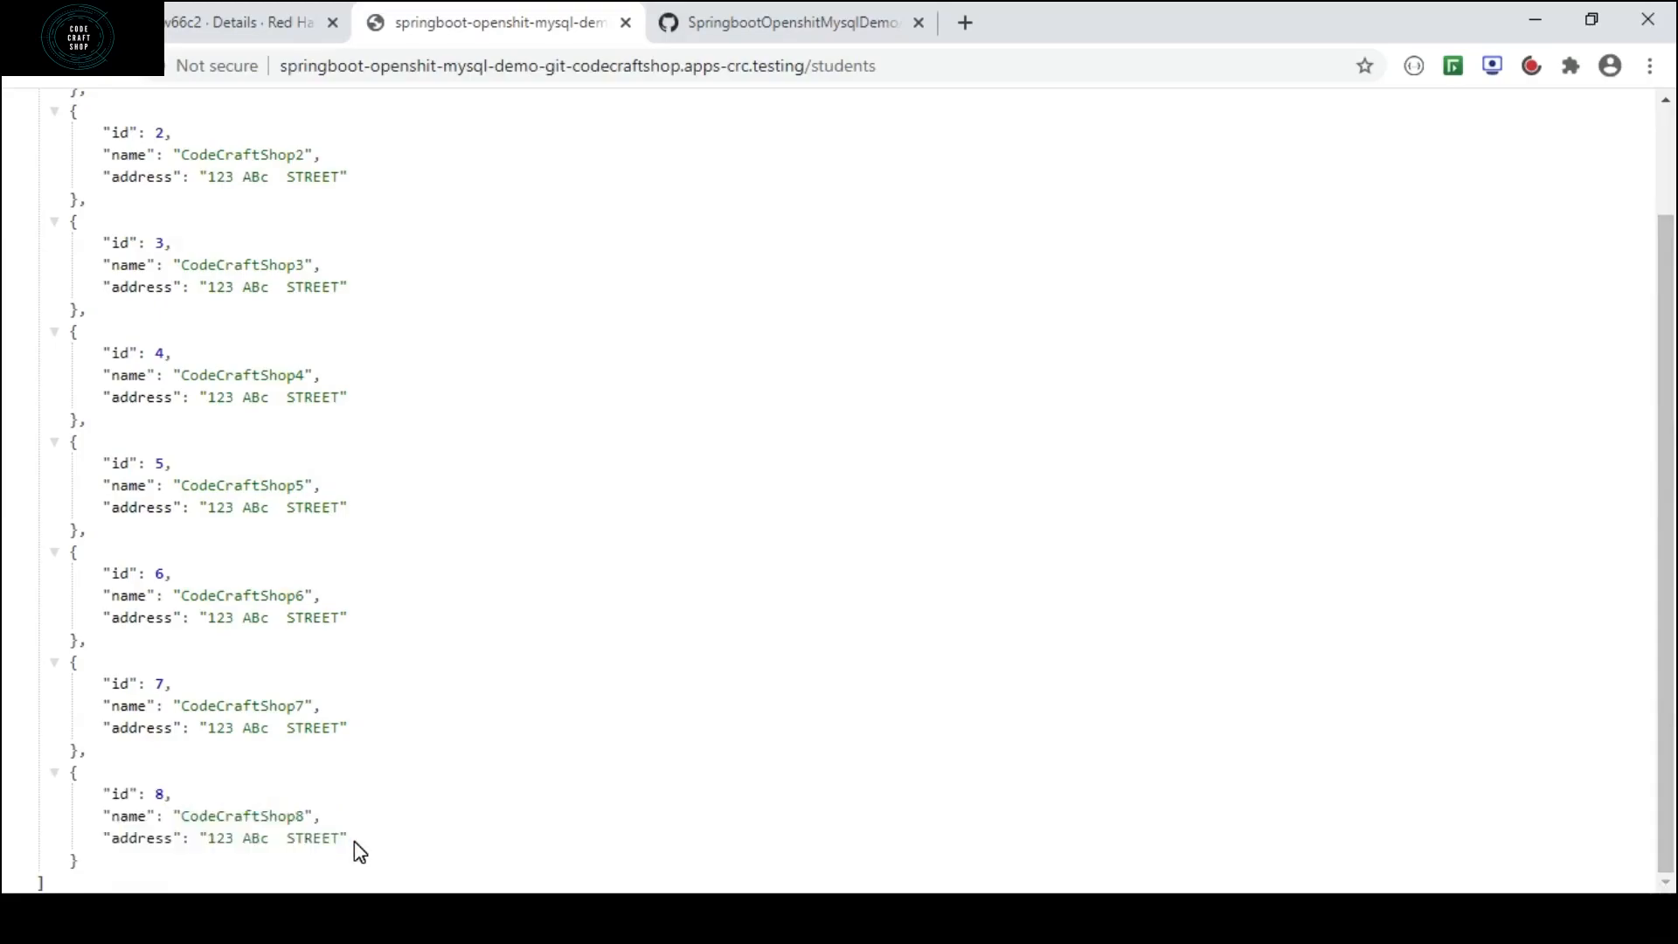